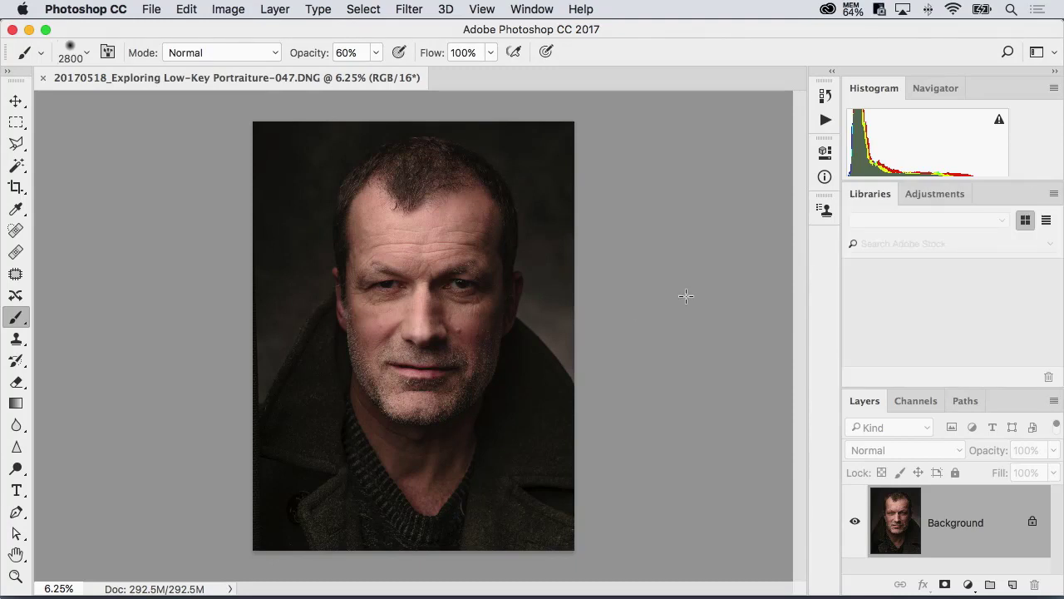
Show the adjustment options and set the canvas surround color to Dark Gray.
click(935, 195)
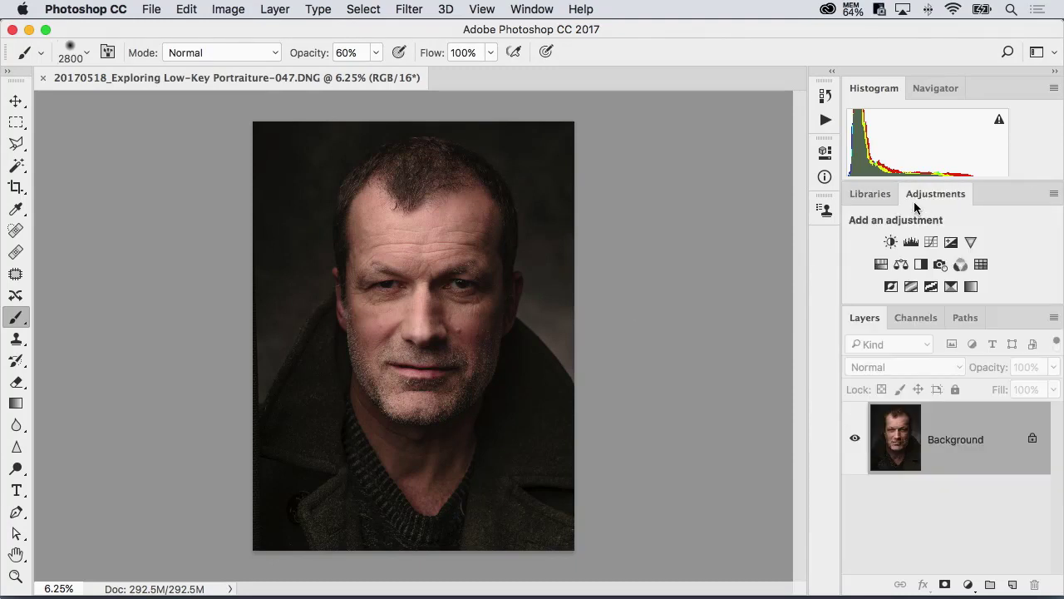
right_click(678, 336)
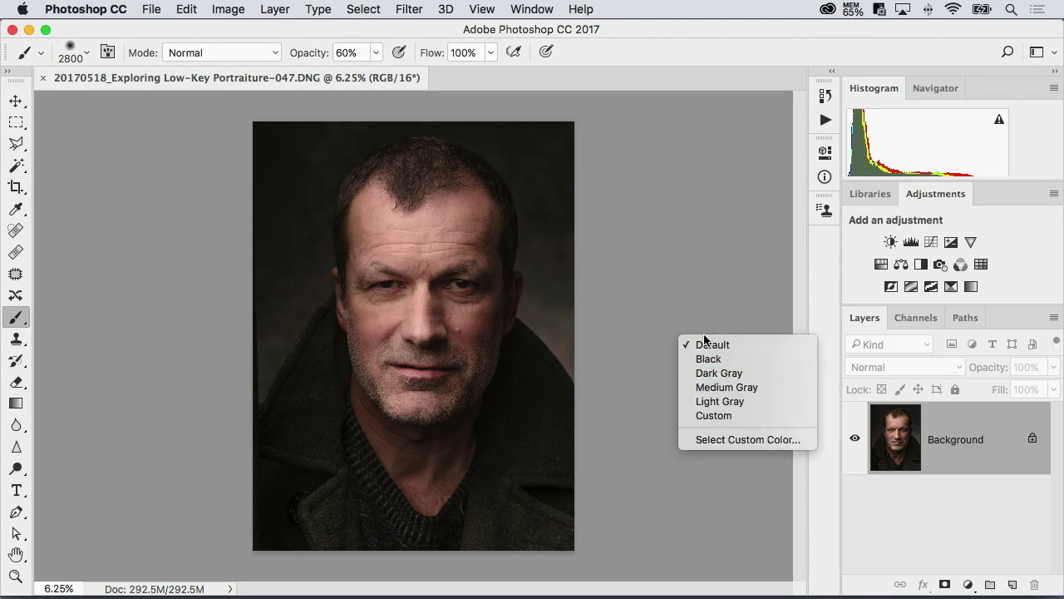
click(707, 371)
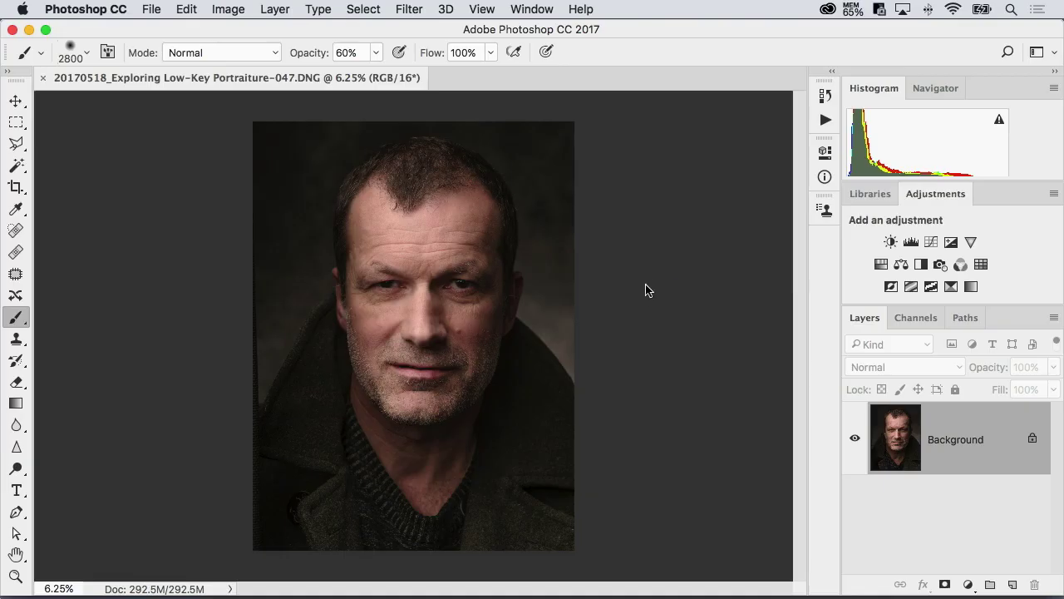
Try the Default and Custom colors for the canvas surround.
right_click(646, 288)
click(684, 297)
right_click(684, 292)
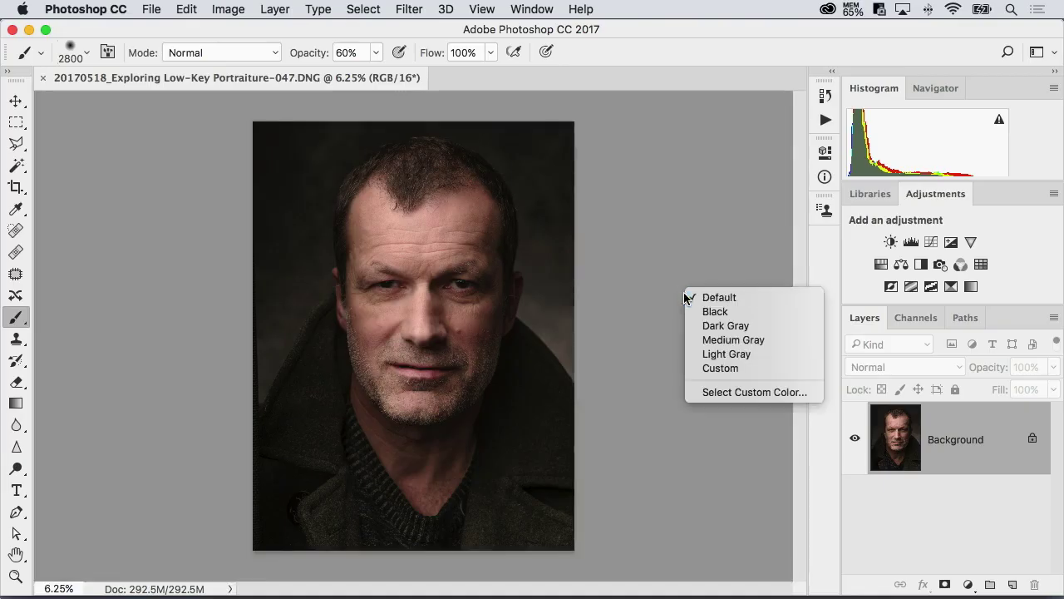
click(707, 369)
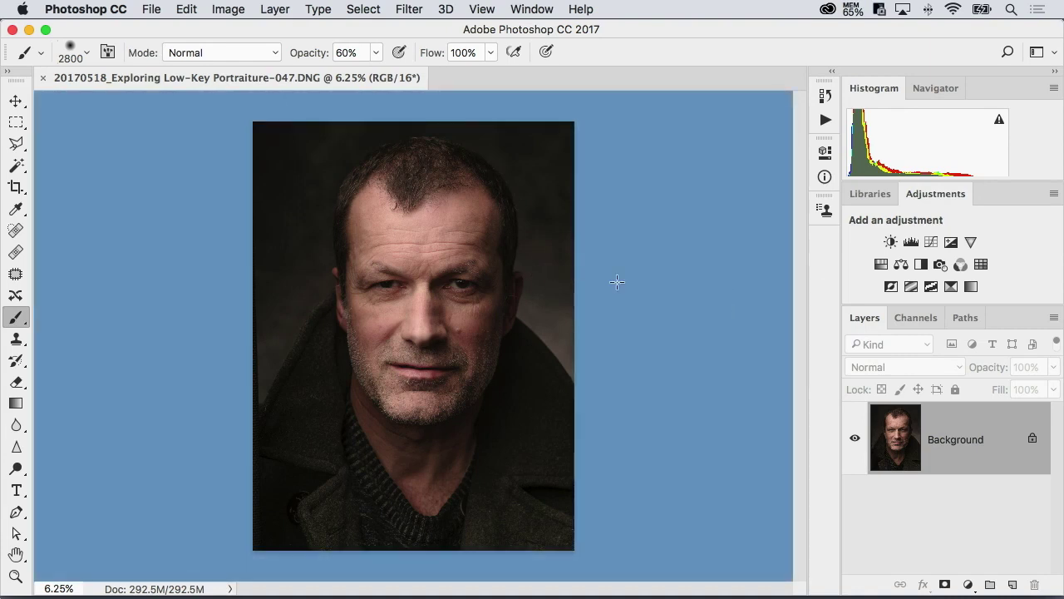
Try white (ffffff) as the custom canvas color and return the surround to Dark Gray.
right_click(651, 297)
click(692, 399)
click(548, 240)
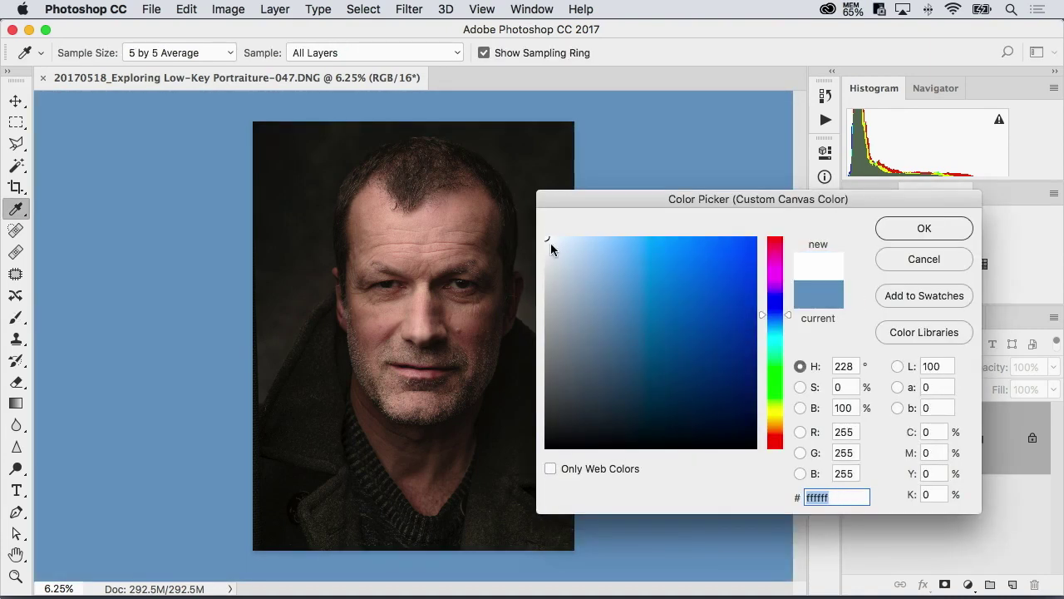
click(915, 228)
key(b)
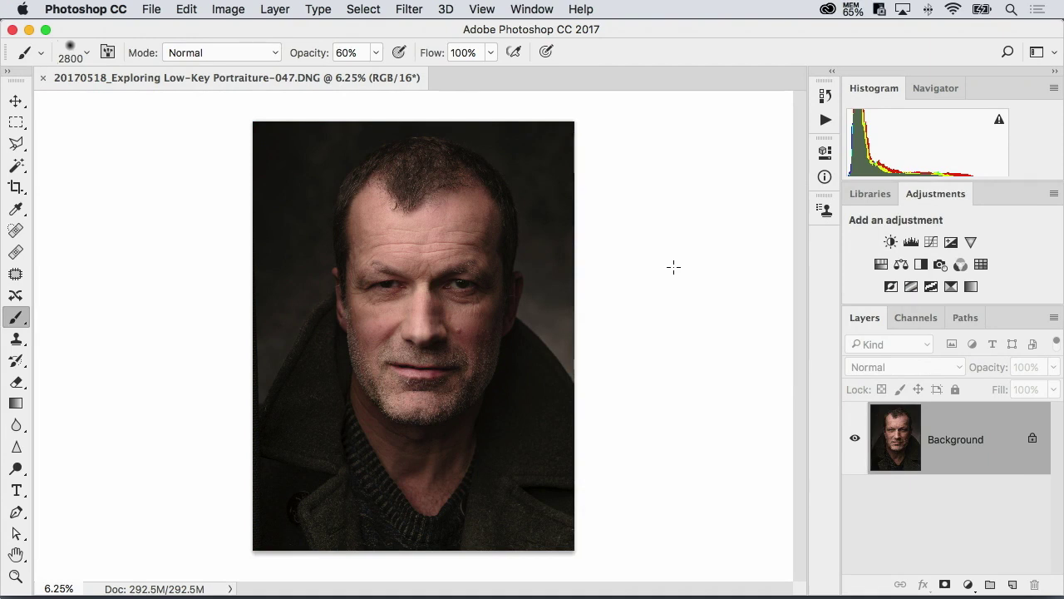
right_click(674, 267)
click(697, 304)
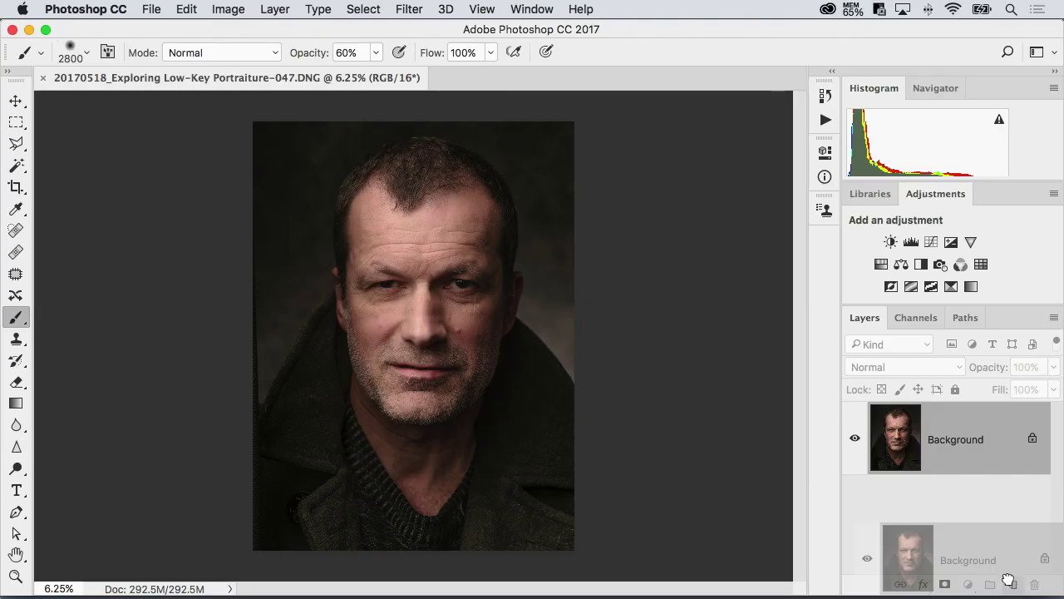
Try two ways of duplicating the Background layer, undoing each copy.
drag(1008, 583, 1014, 585)
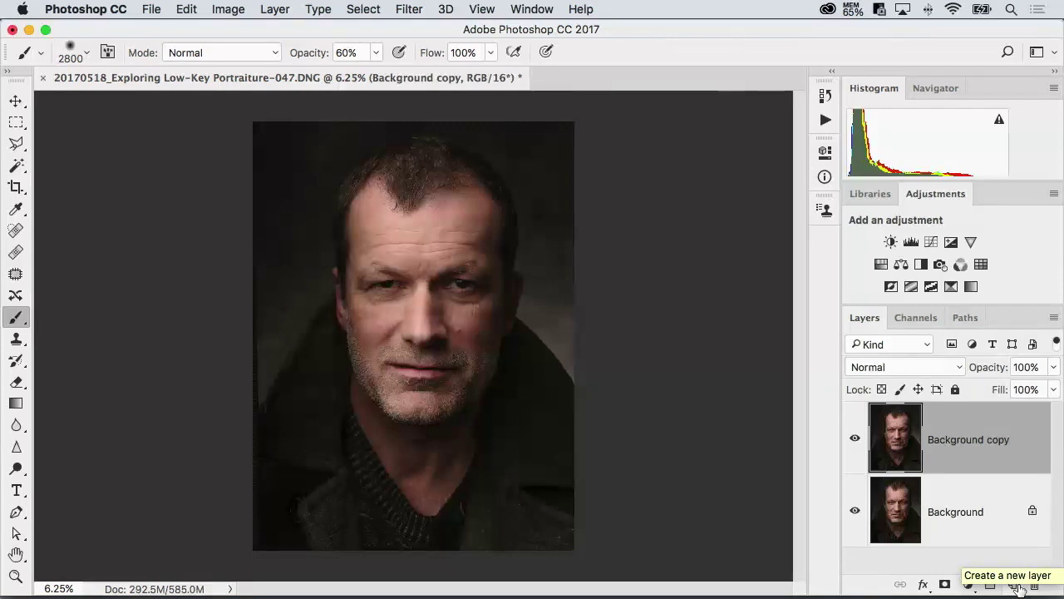
key(super+z)
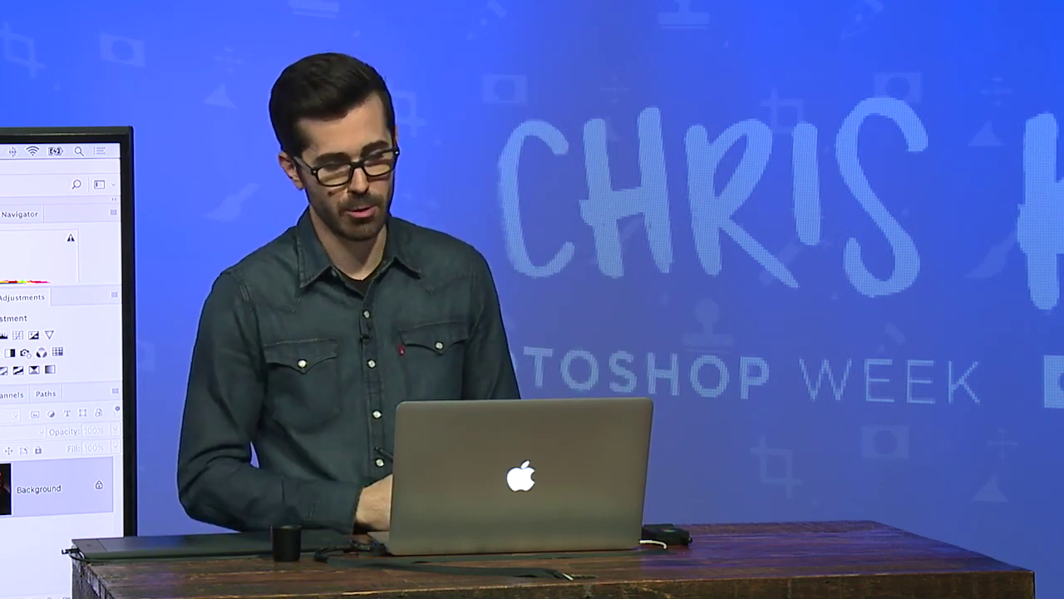
key(super+j)
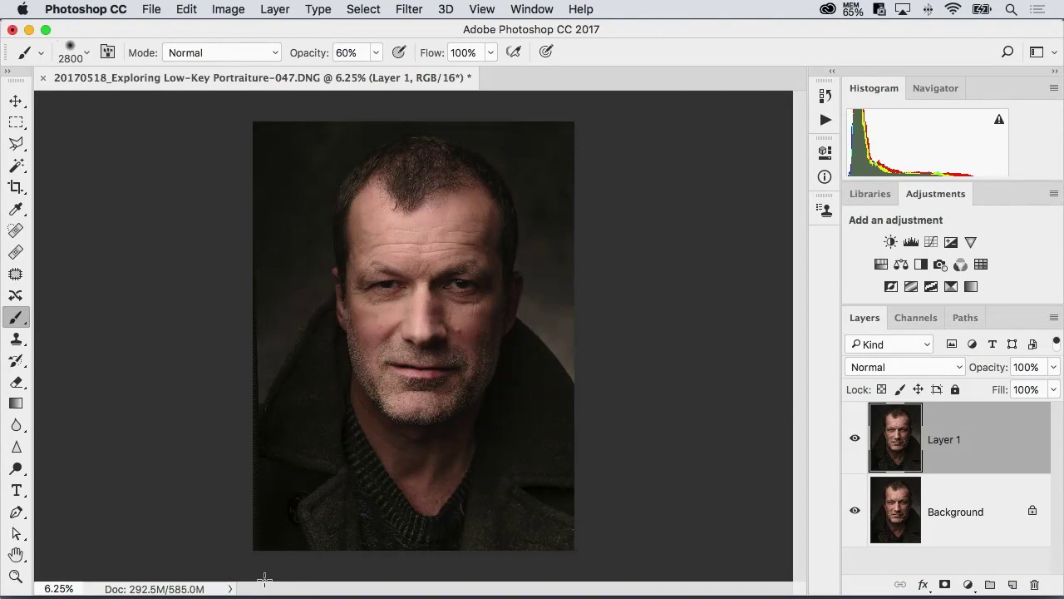
key(super+z)
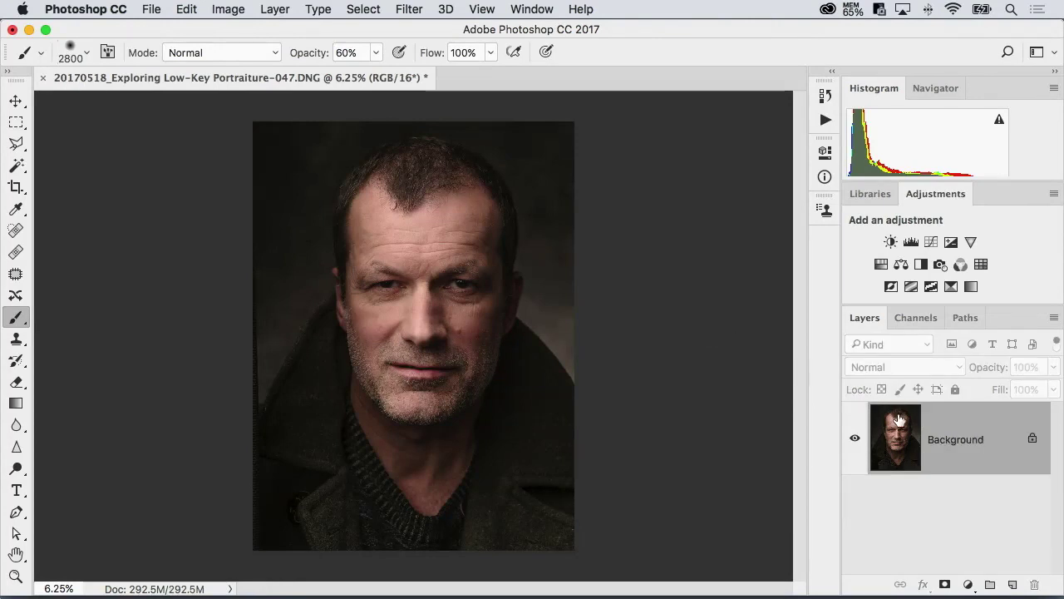
Create an empty layer named "Clean up" above the Background layer.
click(1012, 586)
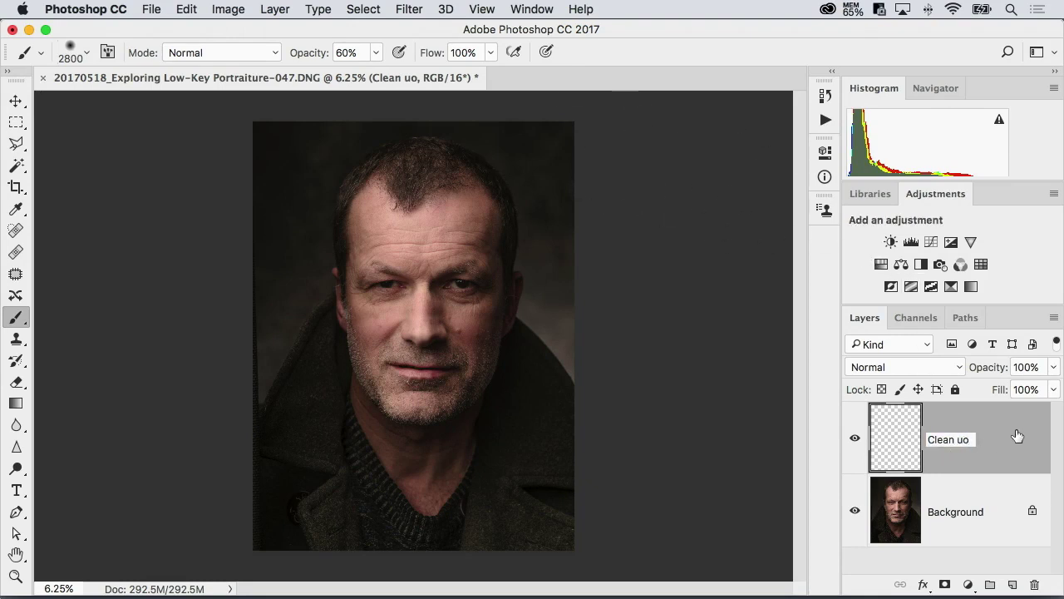
click(1012, 451)
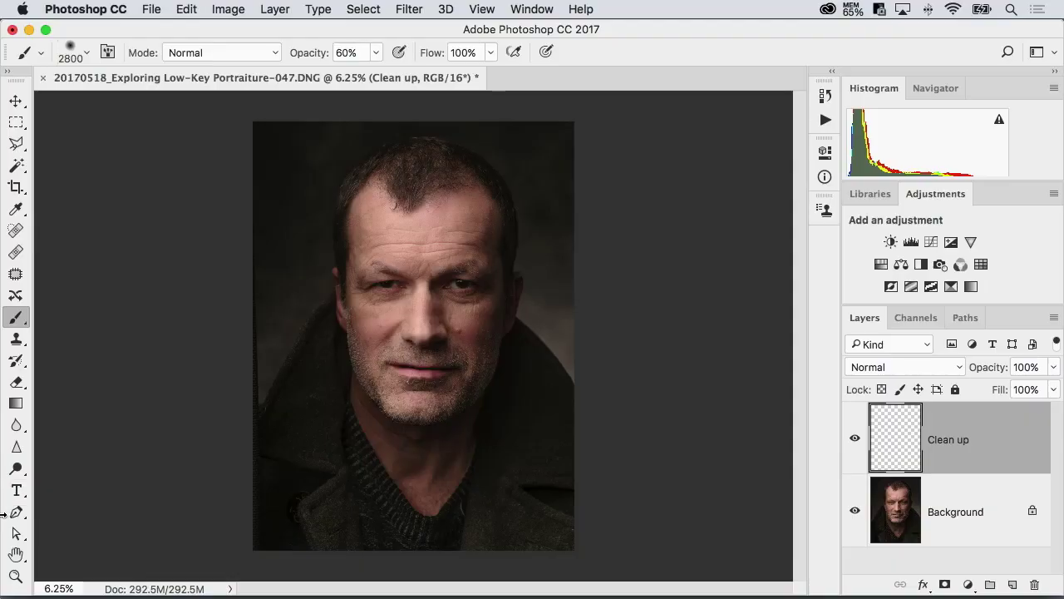
Inspect the dark strip along the portrait's left edge up close and enable Scrubby Zoom.
click(17, 576)
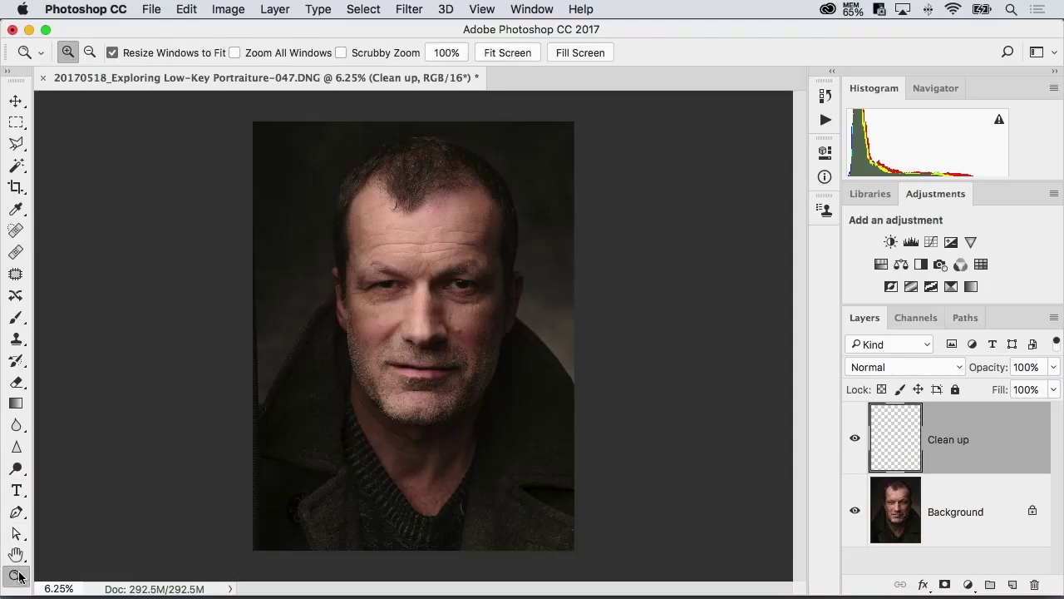
drag(272, 416, 336, 539)
scroll(329, 292, up, 5)
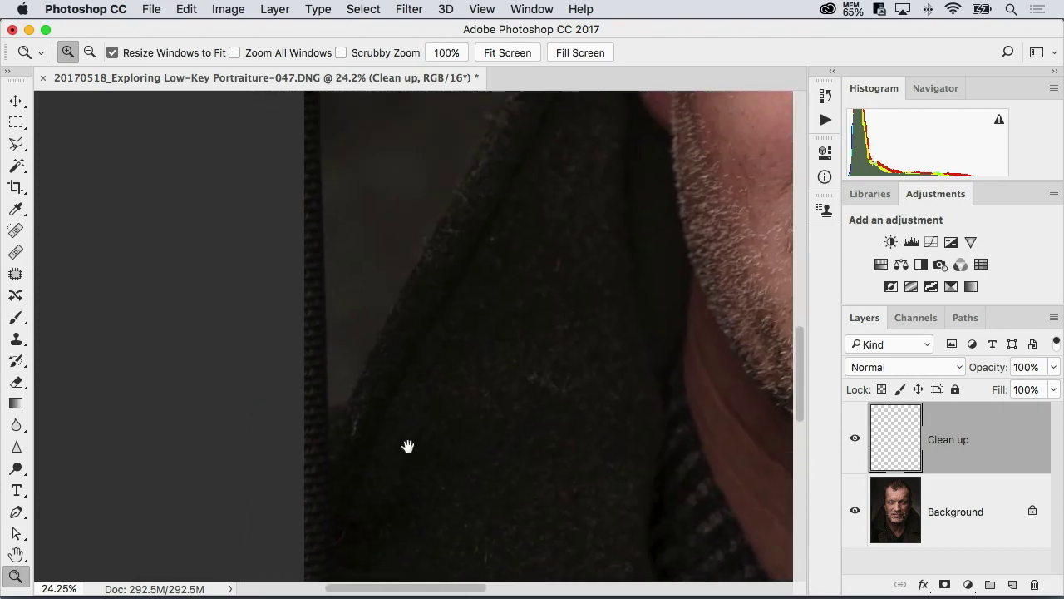
right_click(404, 196)
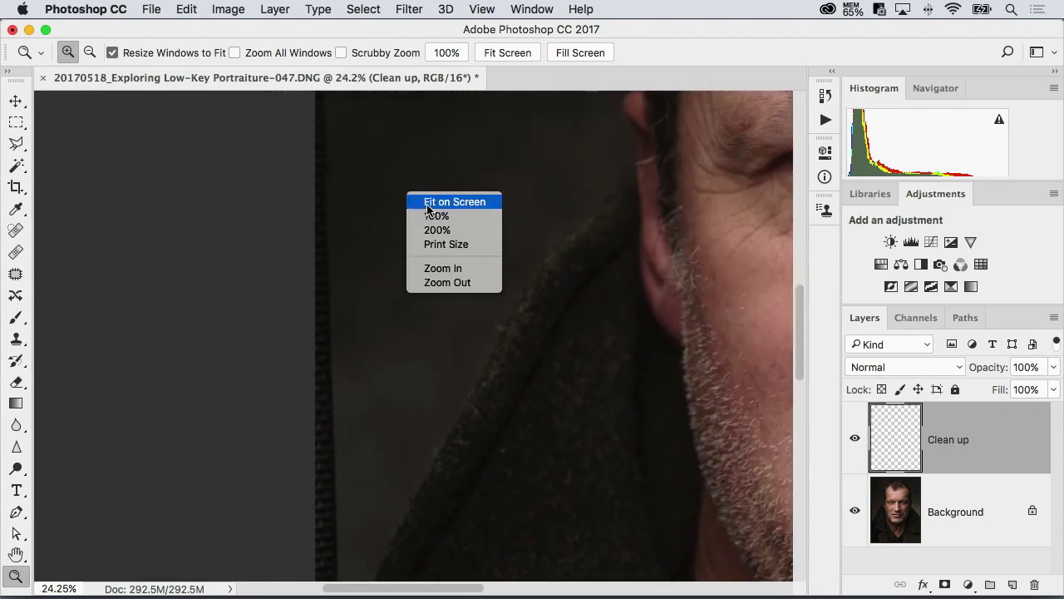
key(Escape)
click(374, 55)
alt+click(406, 192)
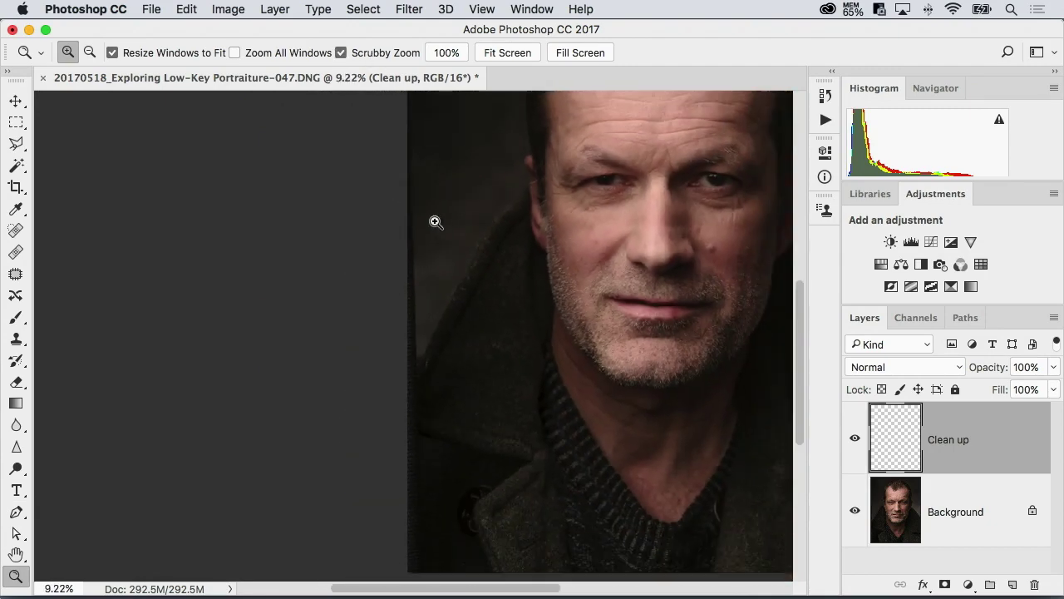
On the Background layer, select the narrow strip along the portrait's left edge with the Polygonal Lasso.
click(922, 513)
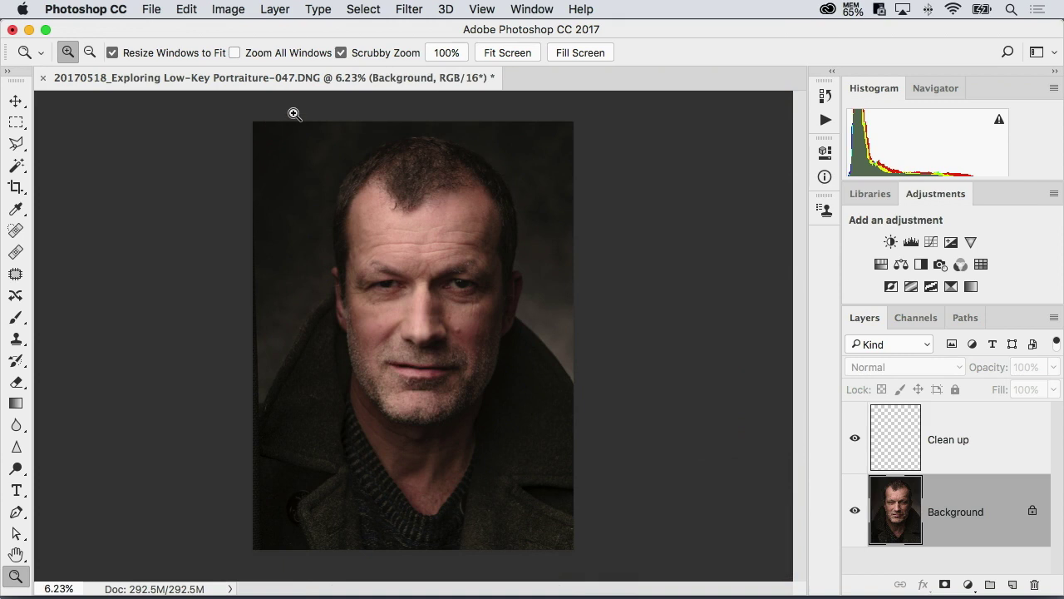
click(15, 143)
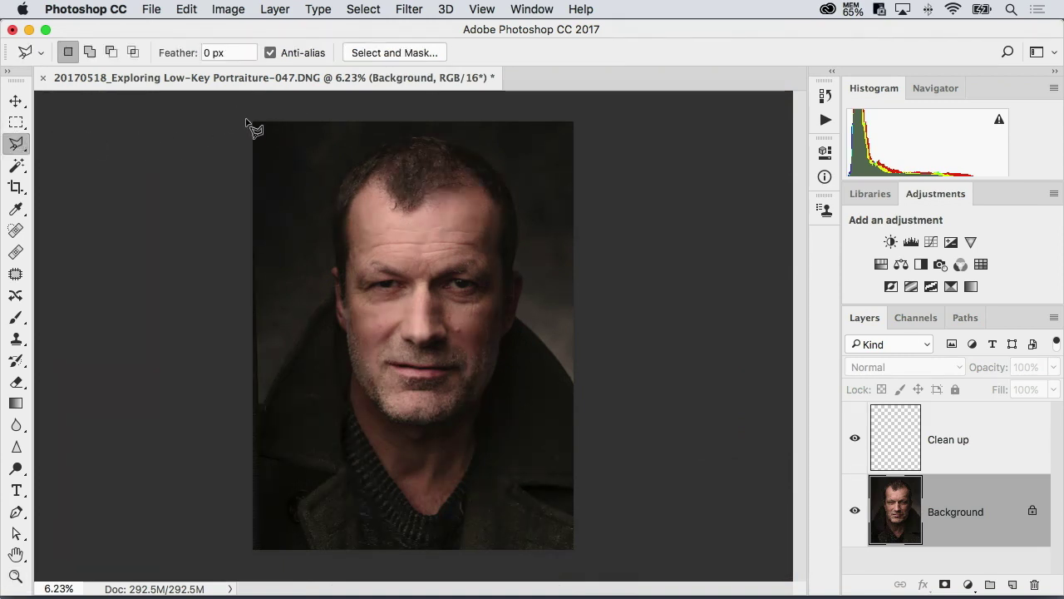
click(249, 117)
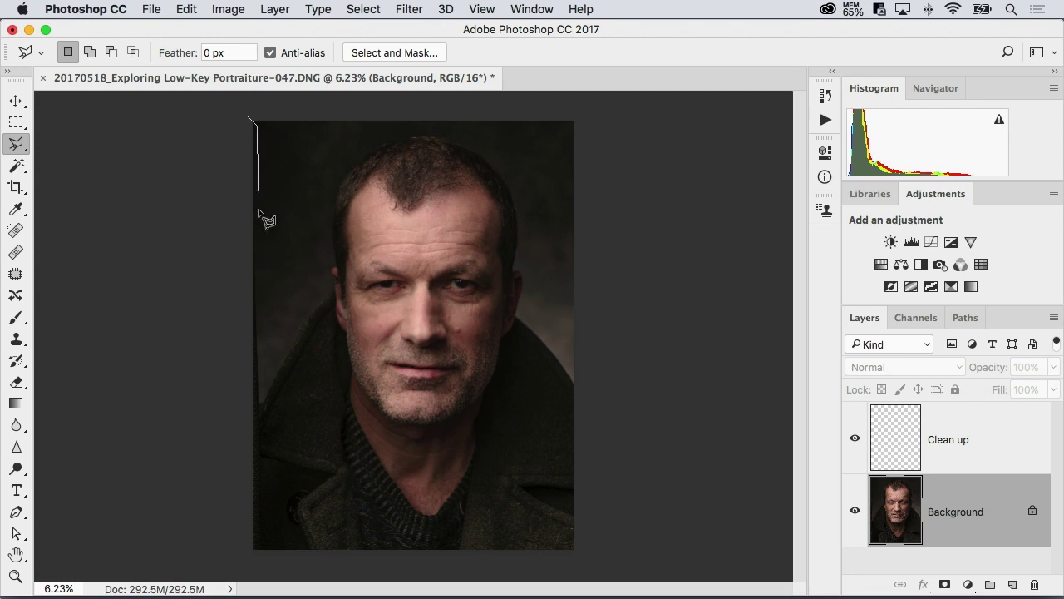
click(263, 552)
click(246, 556)
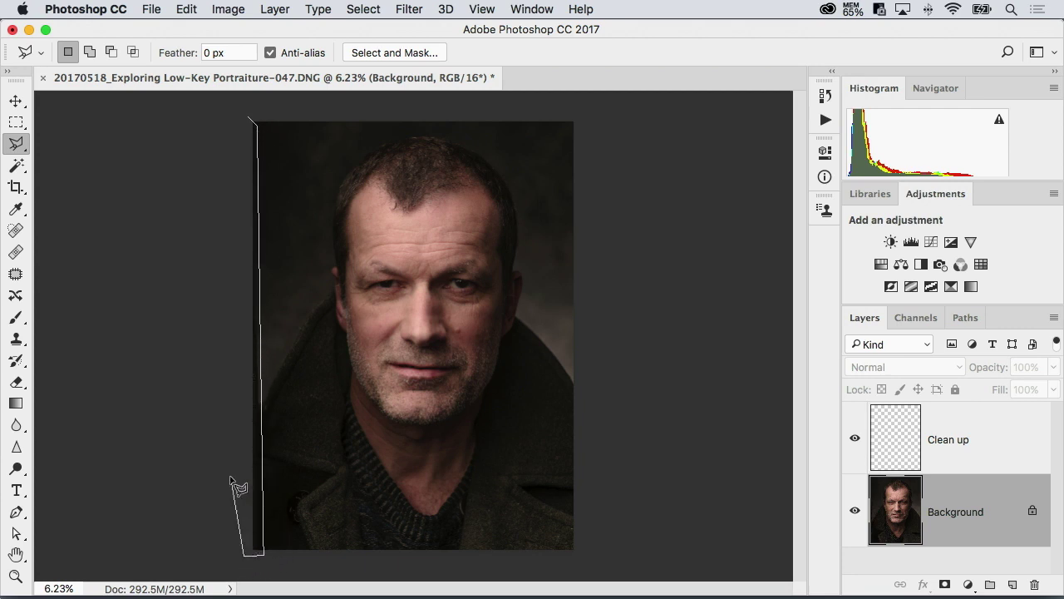
click(249, 119)
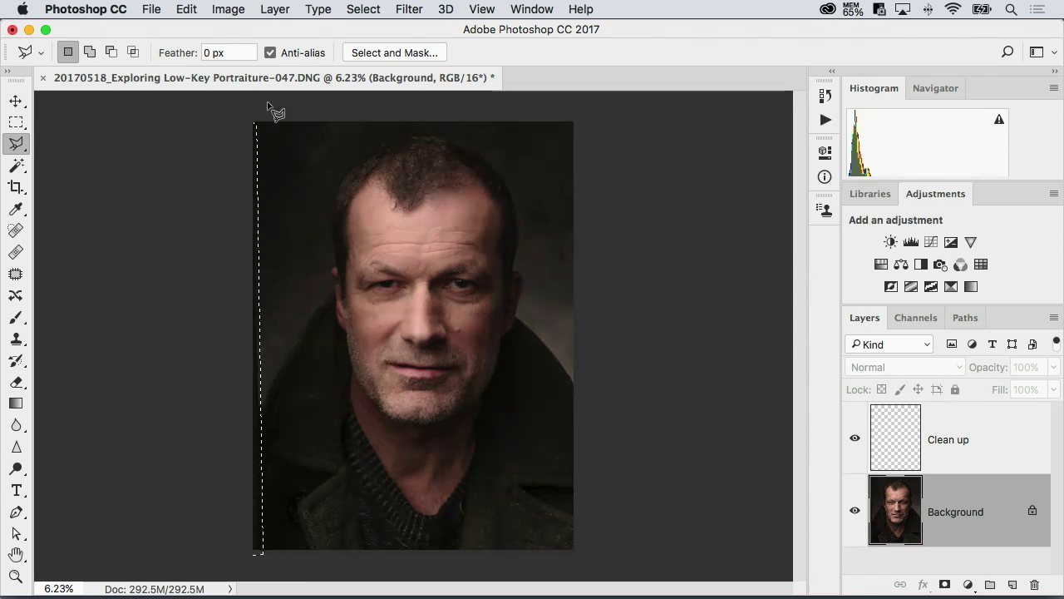
Fill the selected edge strip with Content-Aware at 100% opacity and deselect it.
key(shift+BackSpace)
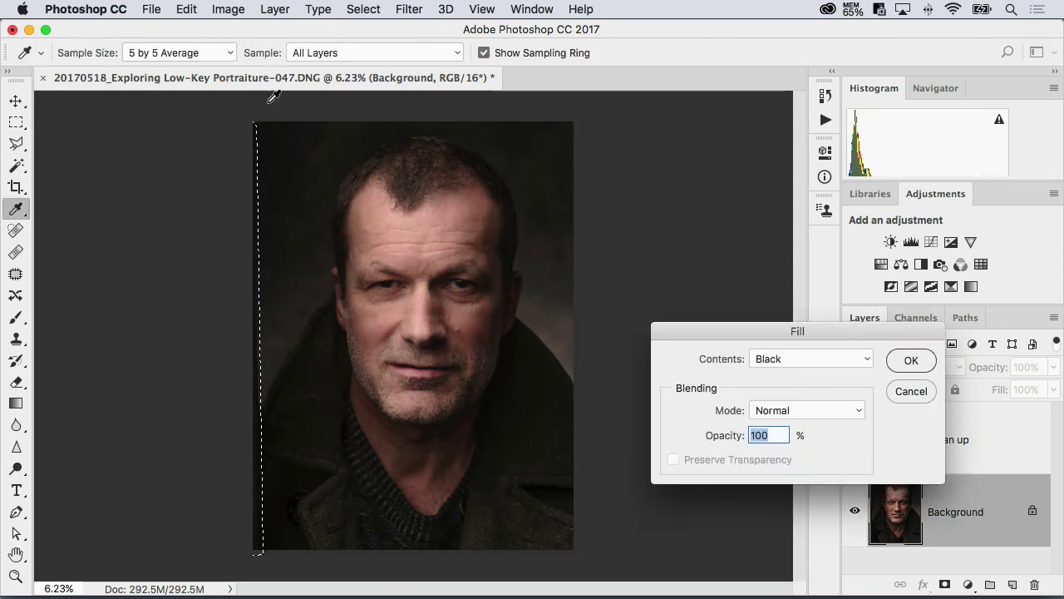
click(842, 357)
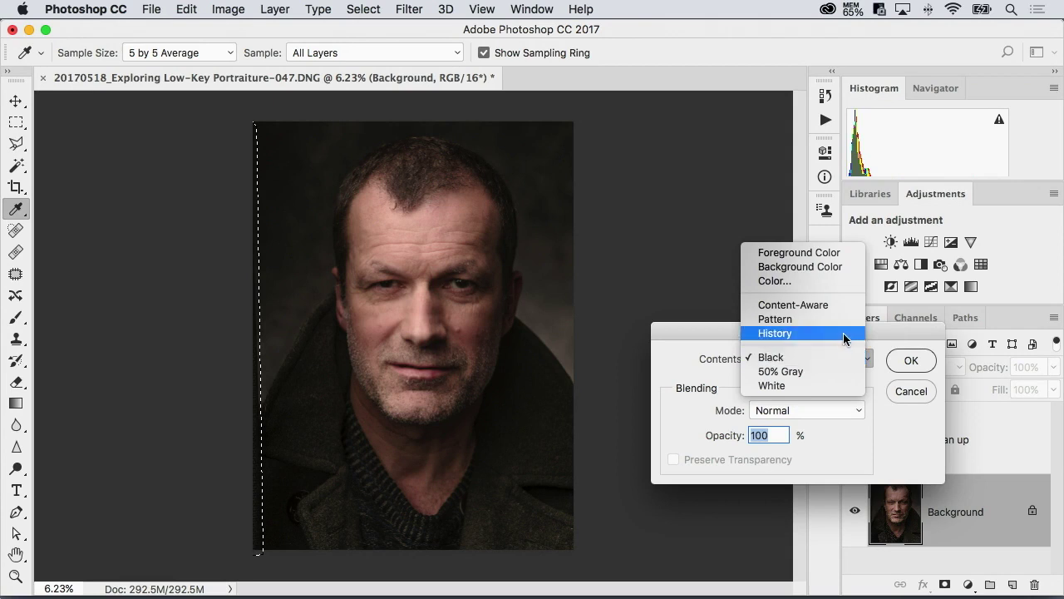
click(845, 302)
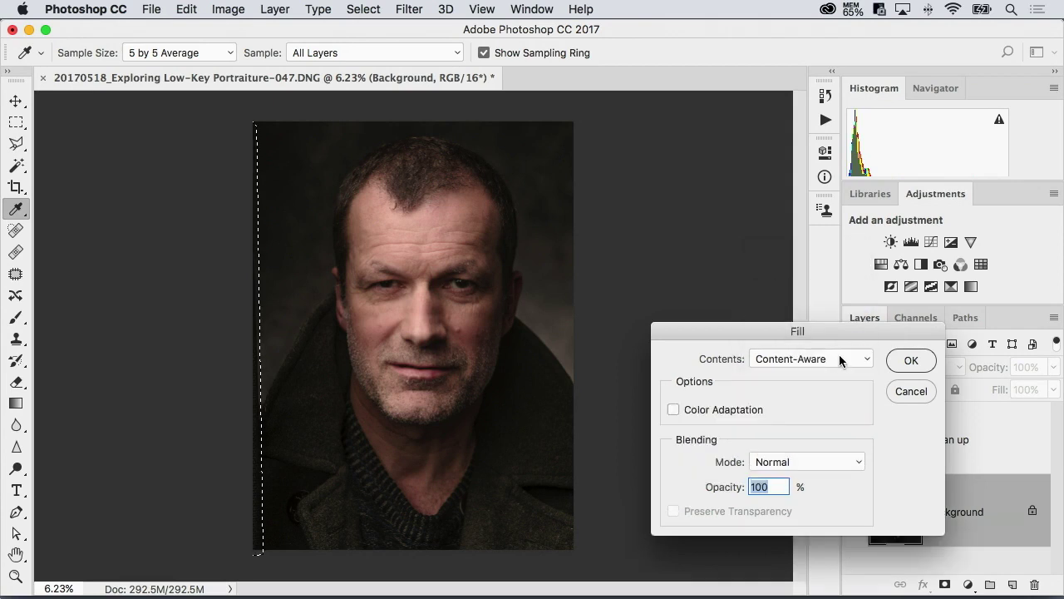
click(910, 365)
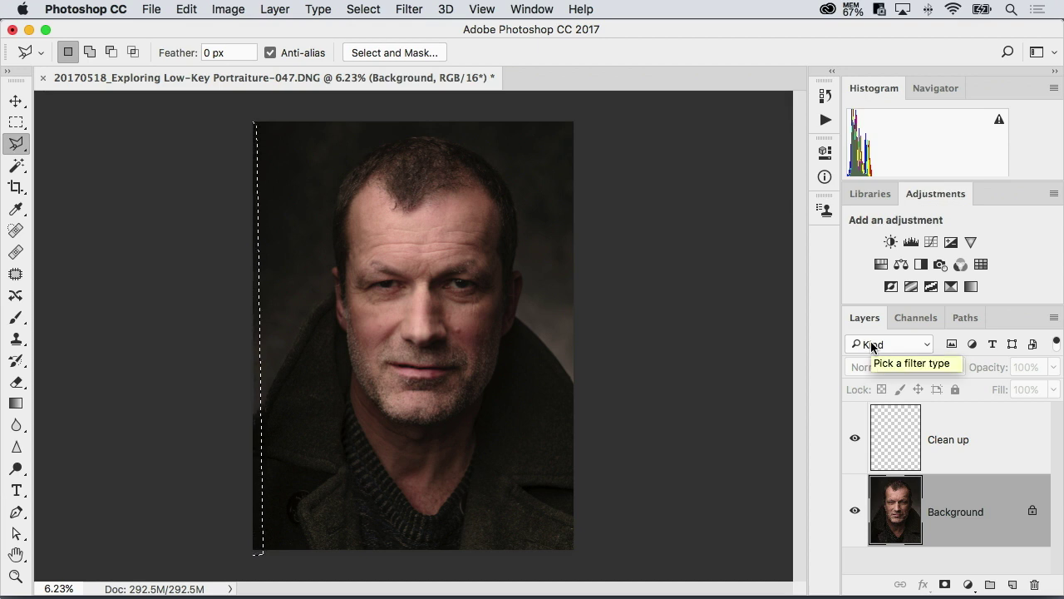
key(super+d)
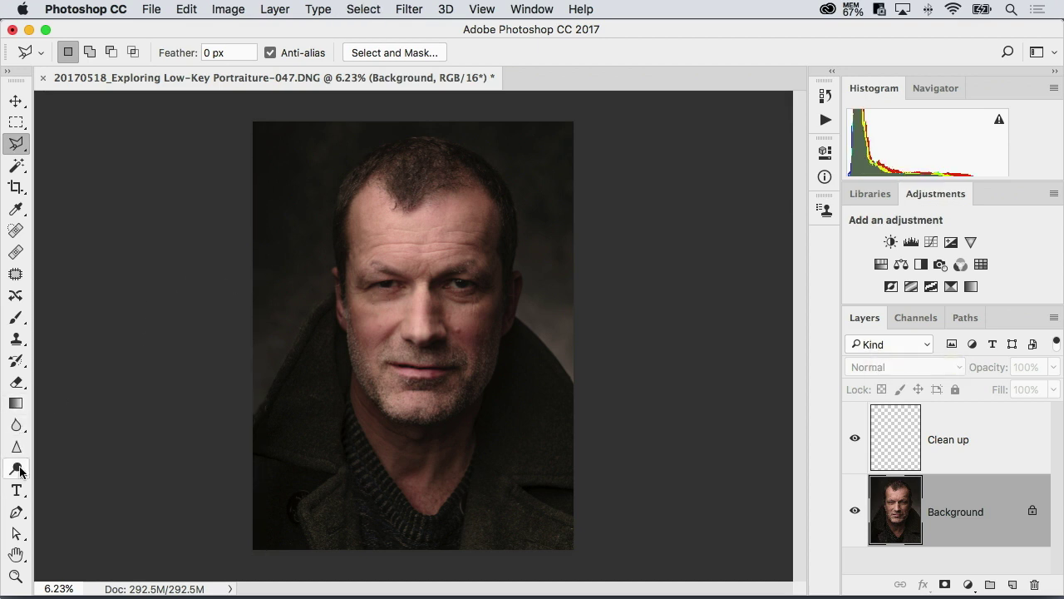
Prepare a size 500 Clone Stamp brush on the Clean up layer for retouching the coat collar by the left edge.
click(17, 575)
drag(244, 416, 352, 421)
mouse_move(435, 421)
mouse_down()
mouse_move(523, 174)
mouse_move(508, 373)
mouse_move(502, 359)
mouse_up()
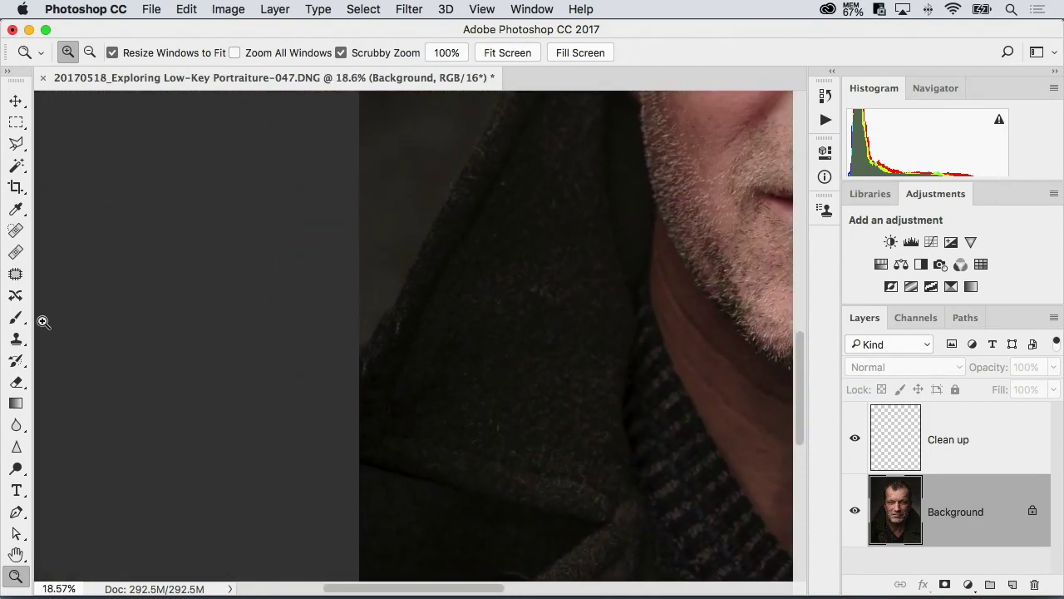
click(16, 339)
click(945, 448)
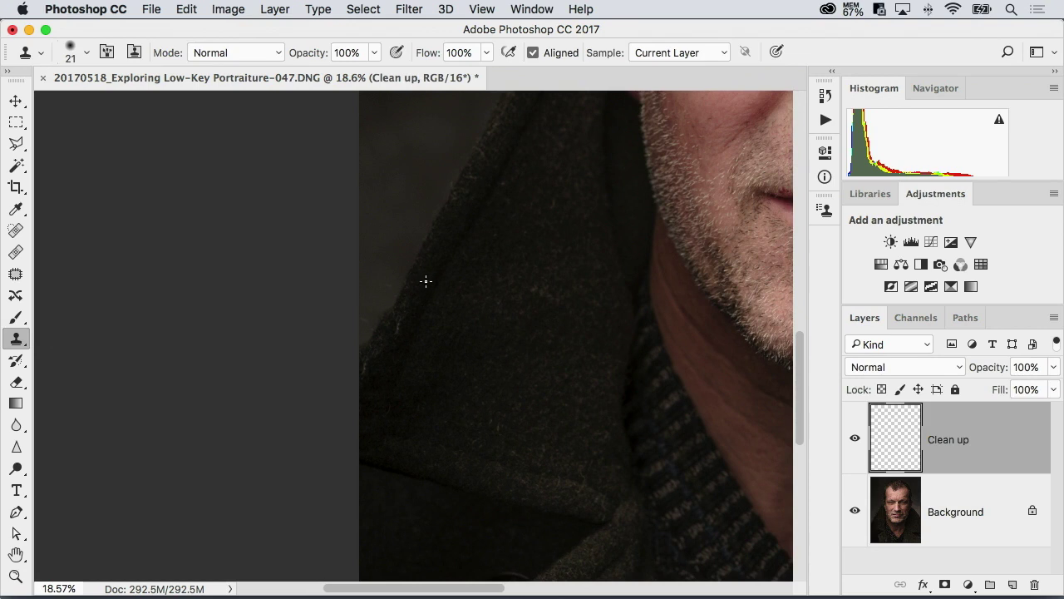
key(bracketright)
key(bracketright)
key(bracketright)
key(bracketright)
key(bracketright)
key(bracketright)
Try cloning backdrop texture over the collar's edge, and set the Clone Stamp sampling to Current & Below.
alt+click(427, 242)
click(388, 325)
click(437, 191)
click(657, 54)
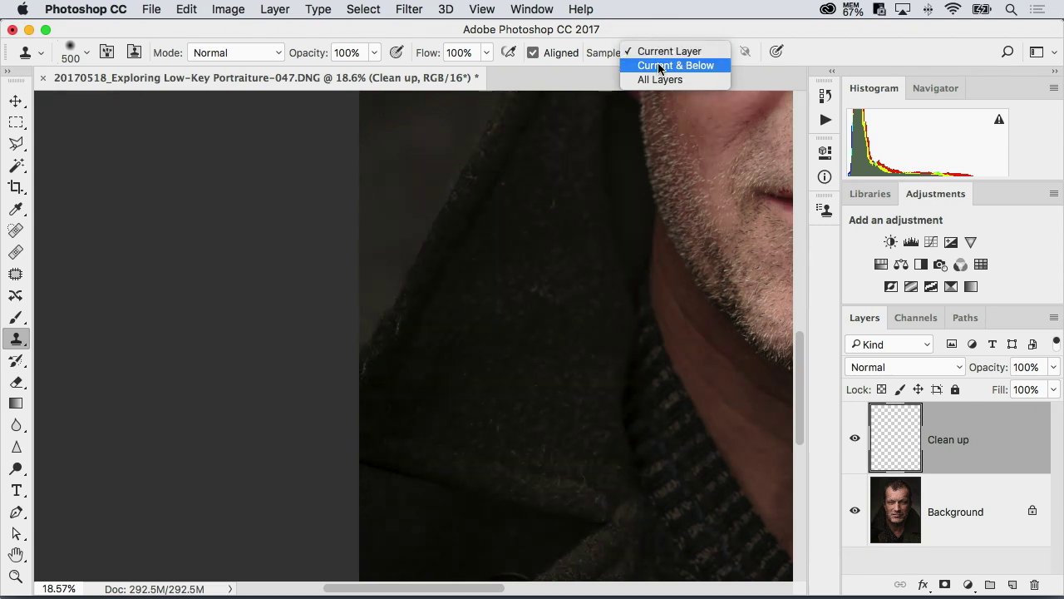
click(660, 67)
Check the Spot Healing Brush's sampling option and set the Healing Brush to sample Current & Below.
click(16, 231)
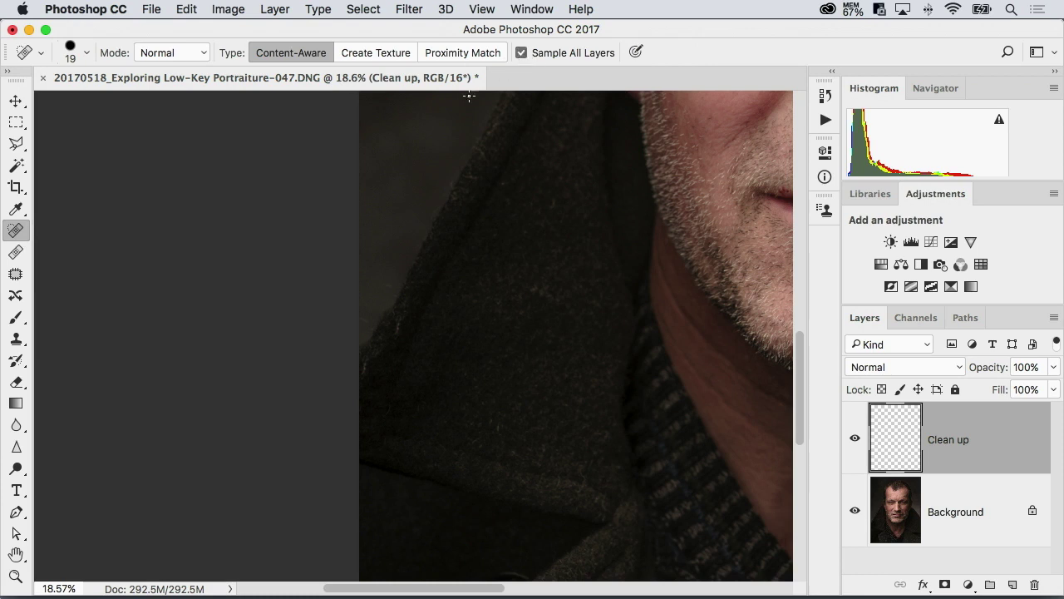
click(18, 251)
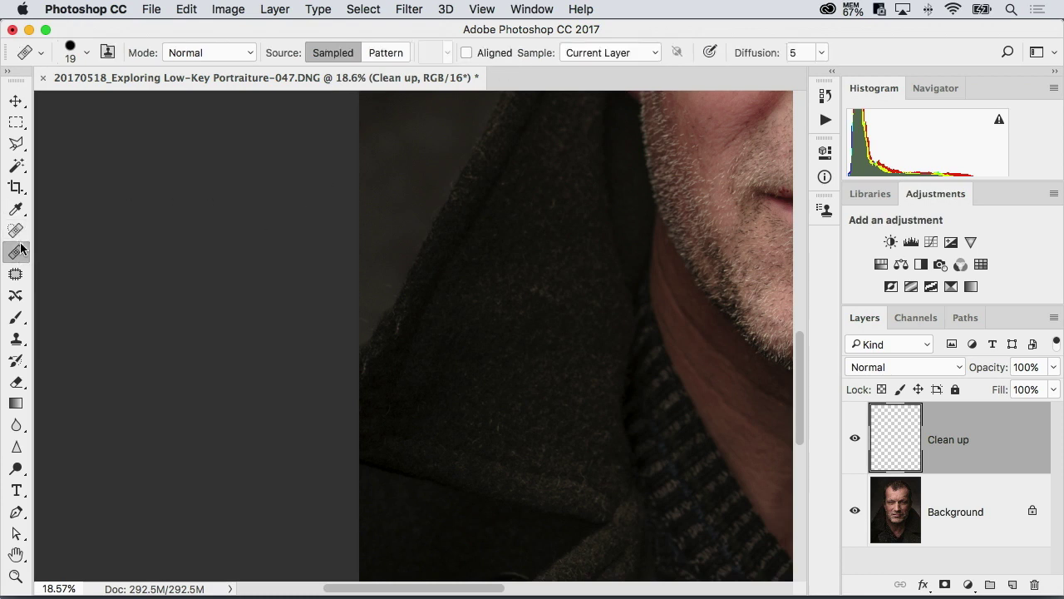
click(572, 56)
click(600, 64)
Clone the coat collar's clean edge with the size 500 Clone Stamp down to the picture's left edge on the Clean up layer.
click(16, 338)
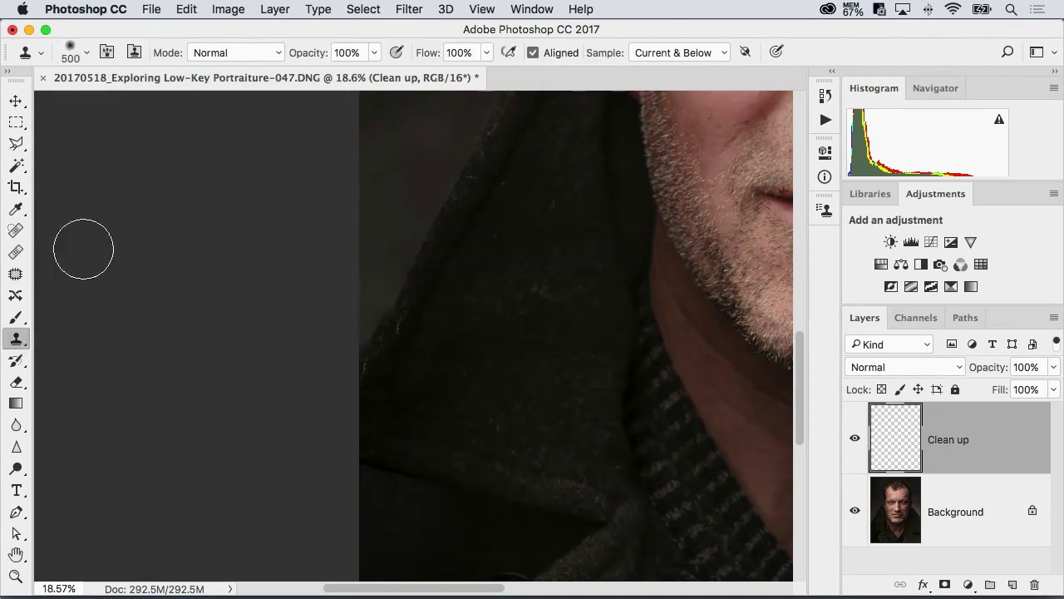
click(133, 53)
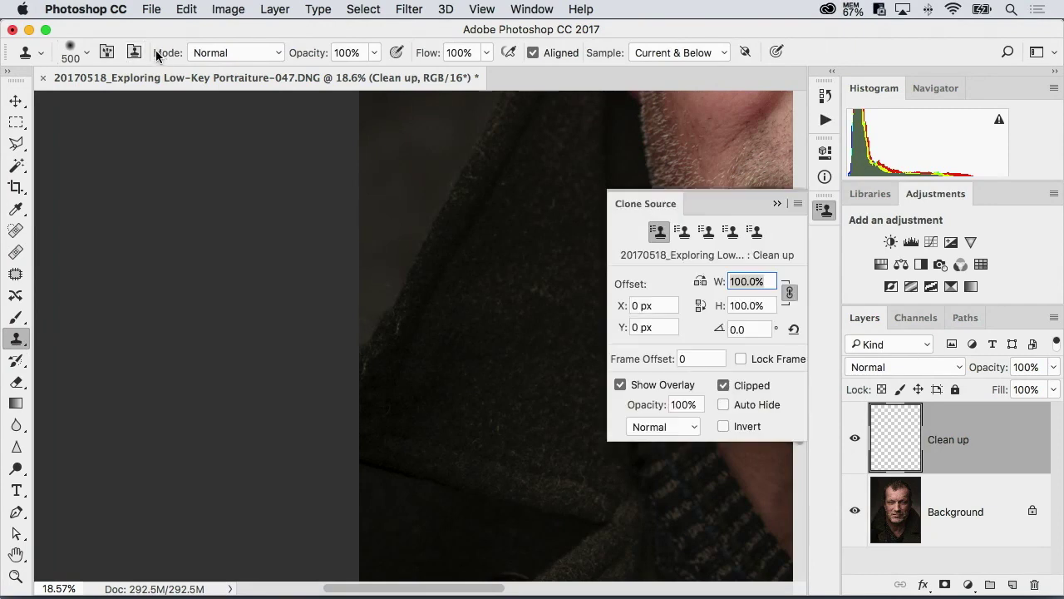
click(778, 203)
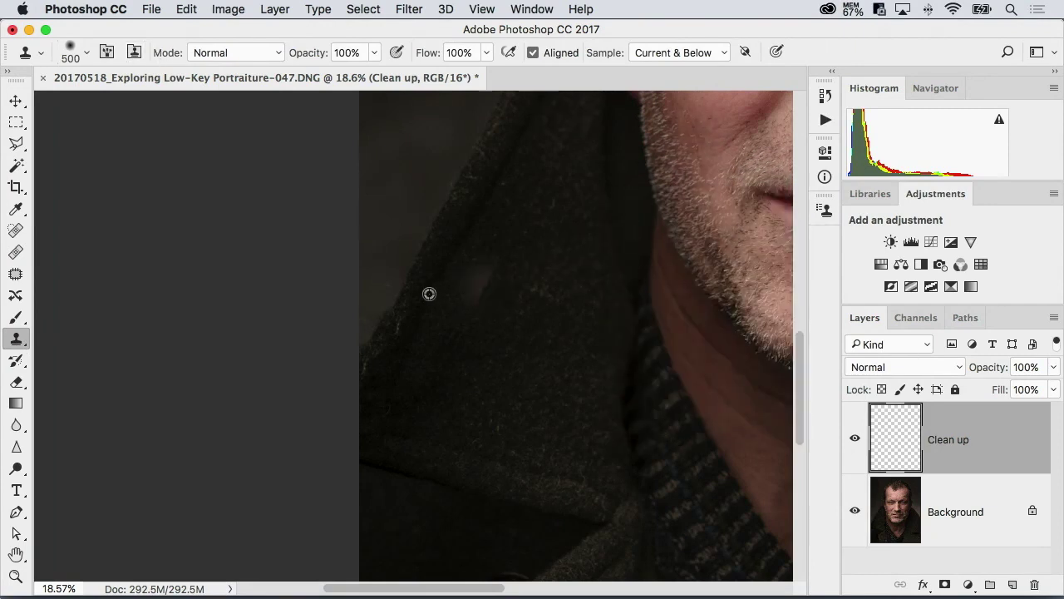
alt+click(426, 241)
drag(387, 313, 362, 359)
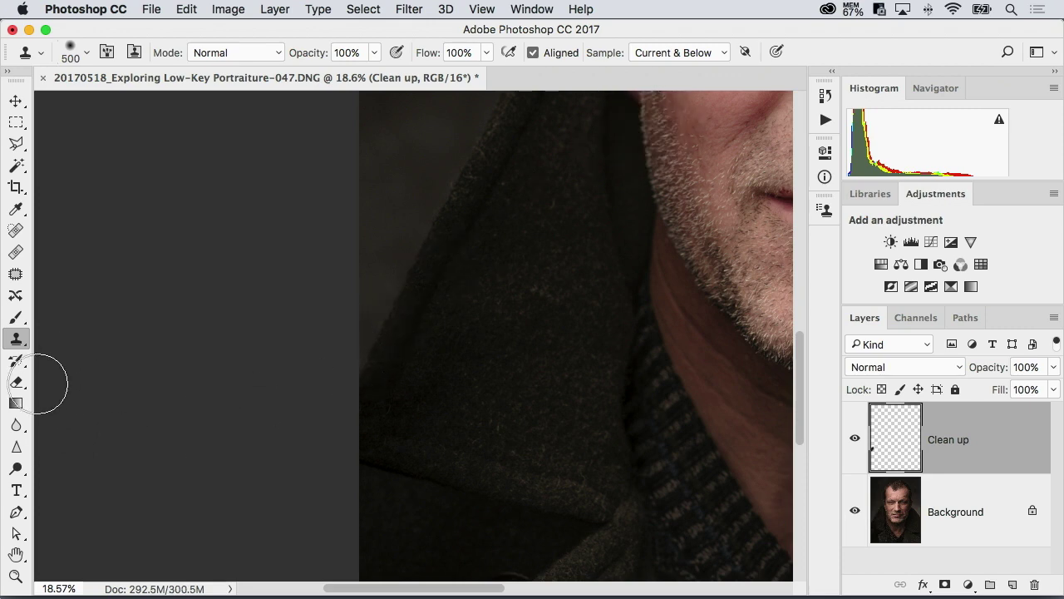
Try stretching a full-height left strip of the Background layer outward to 110.66% width, with the Clean up layer hidden and the strip deselected.
click(15, 574)
drag(485, 432, 457, 447)
key(super+minus)
key(super+0)
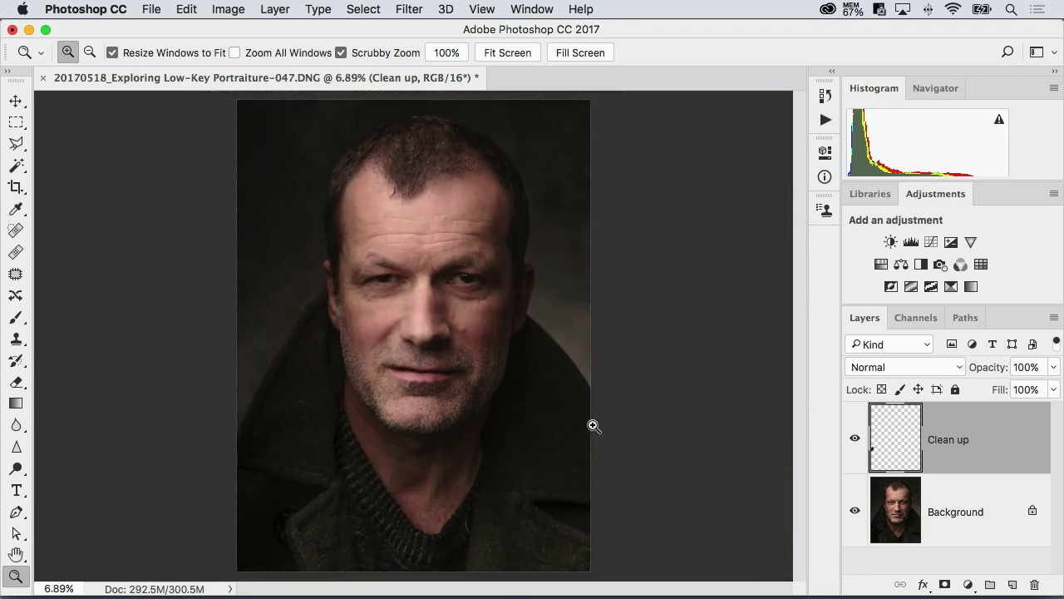
click(904, 504)
click(16, 100)
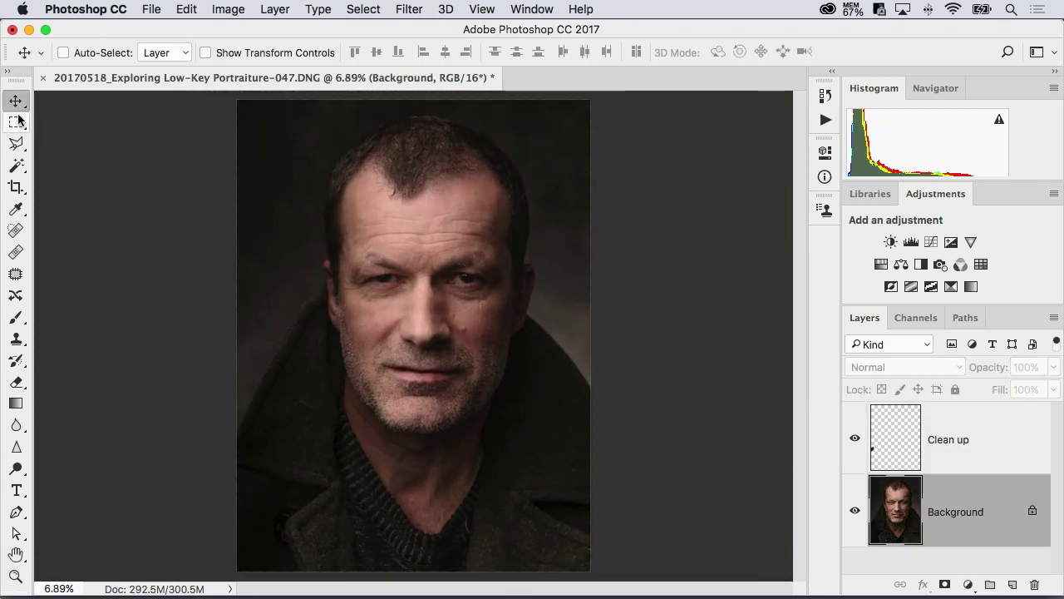
click(16, 121)
drag(237, 99, 319, 587)
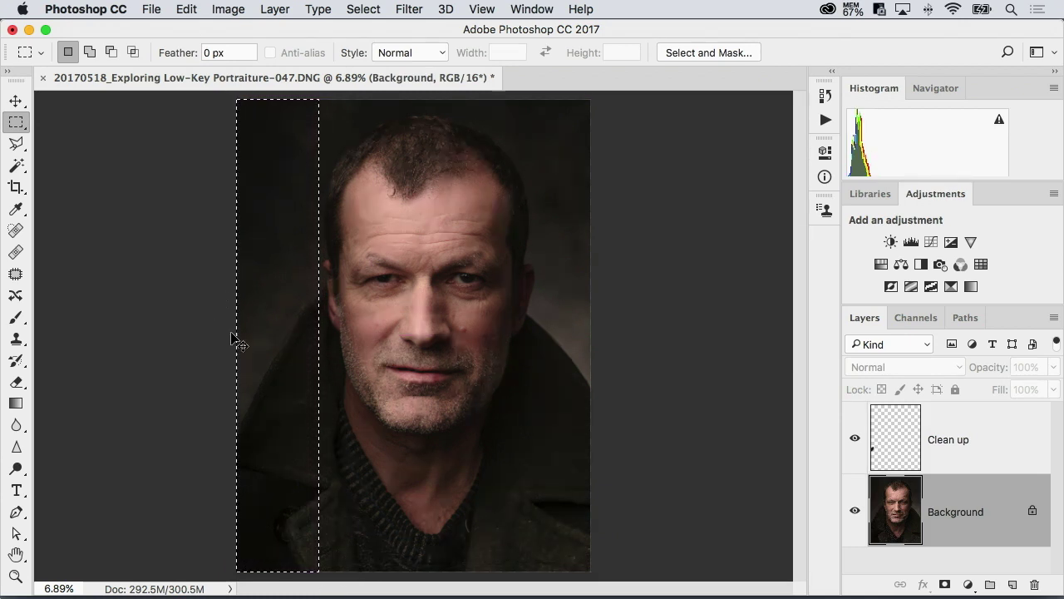
key(super+t)
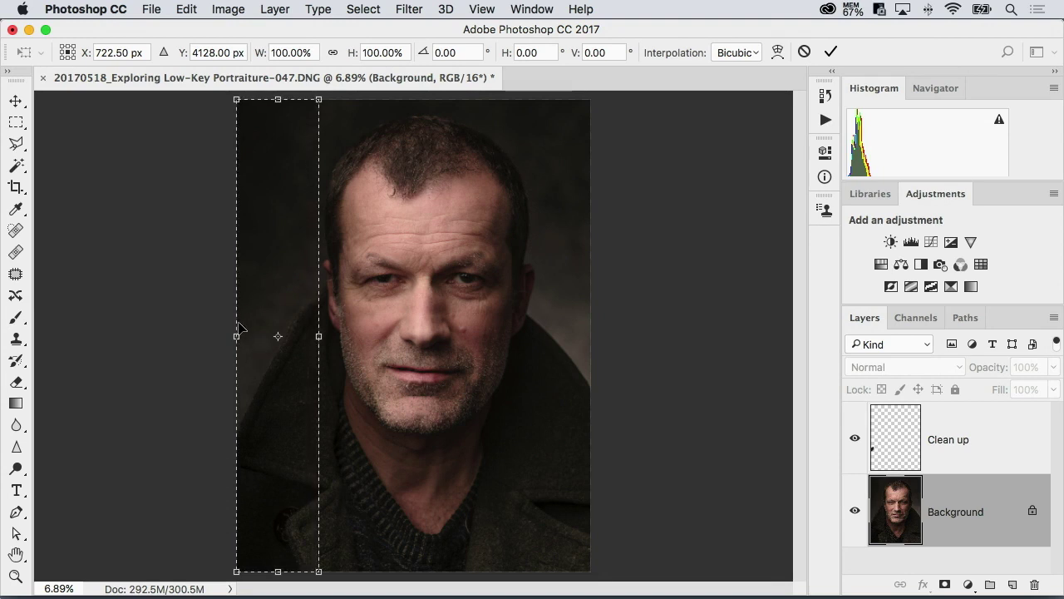
drag(236, 339, 227, 337)
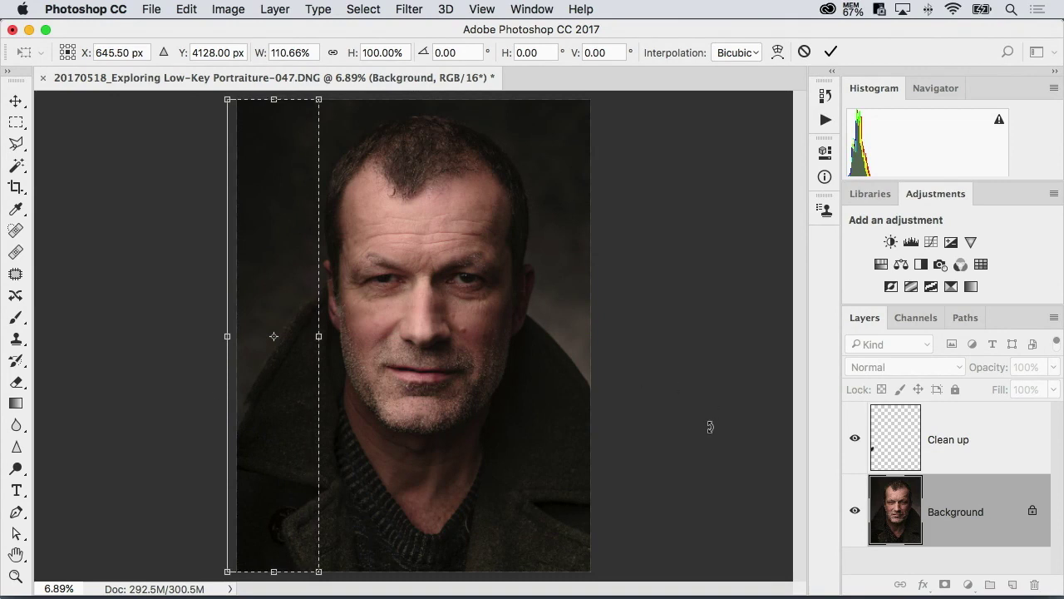
key(Return)
click(855, 437)
key(super+d)
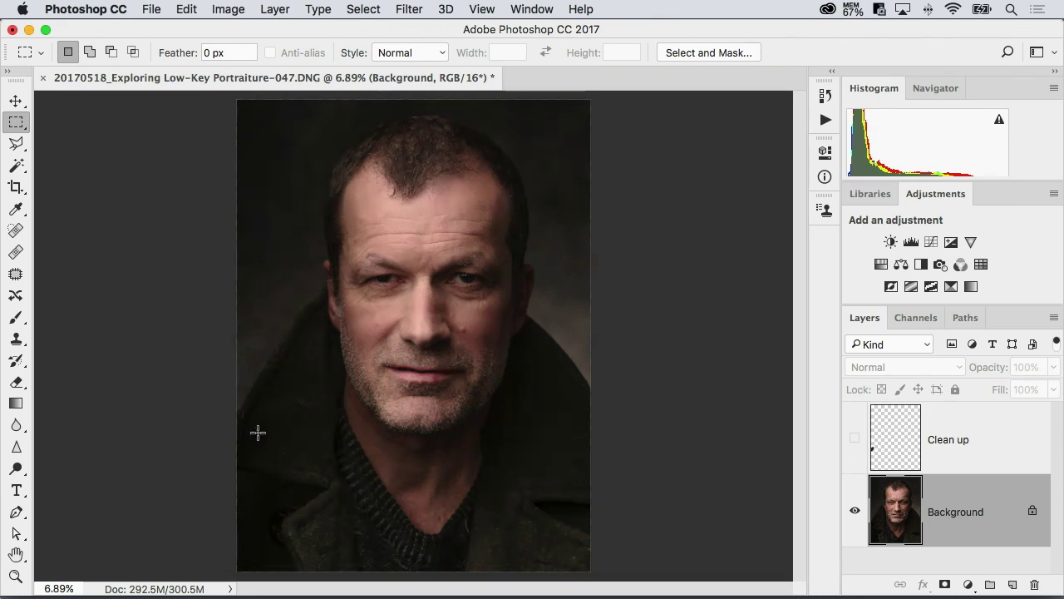
Compare the original opened photo with the latest edited state through the document history.
click(825, 96)
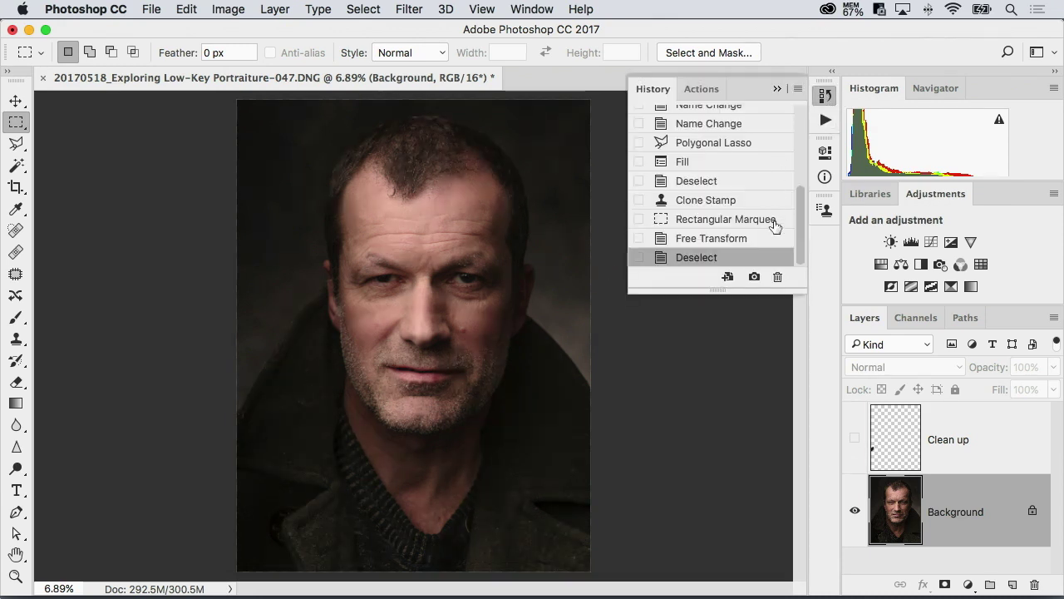
scroll(765, 200, up, 5)
click(726, 125)
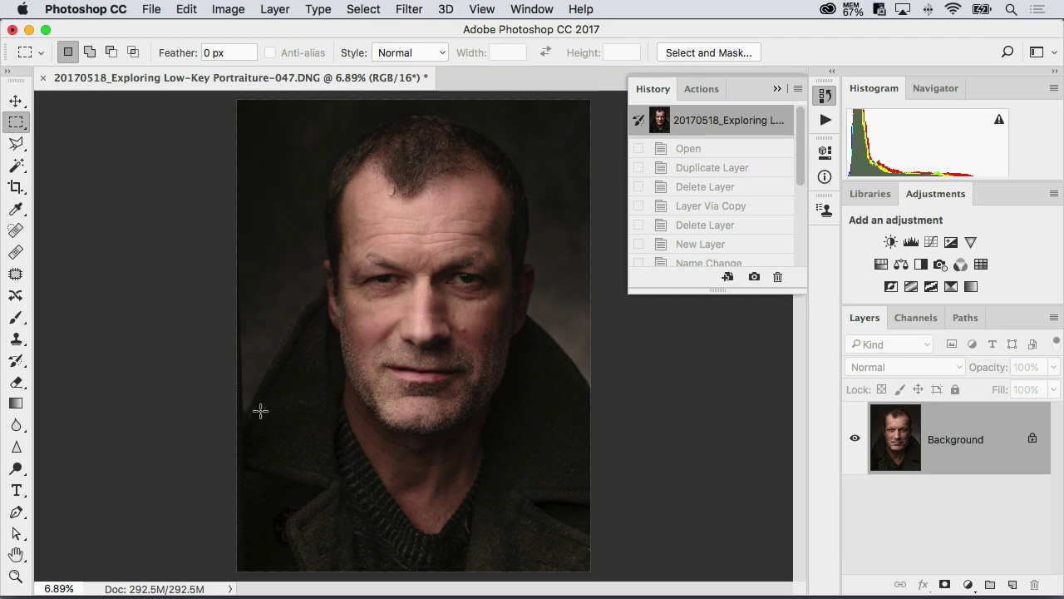
scroll(795, 250, down, 3)
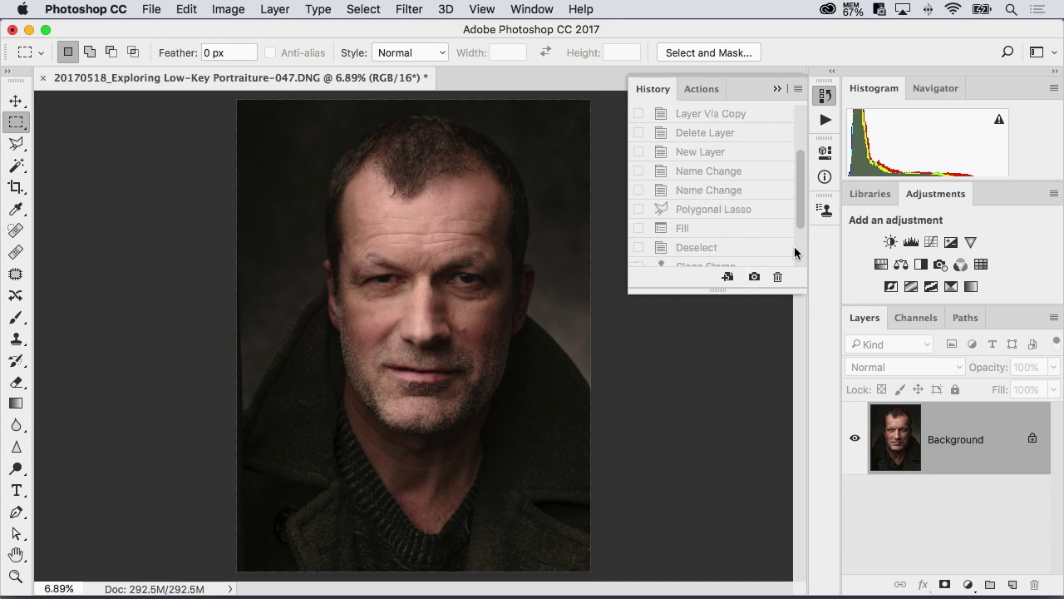
scroll(794, 246, down, 3)
click(732, 257)
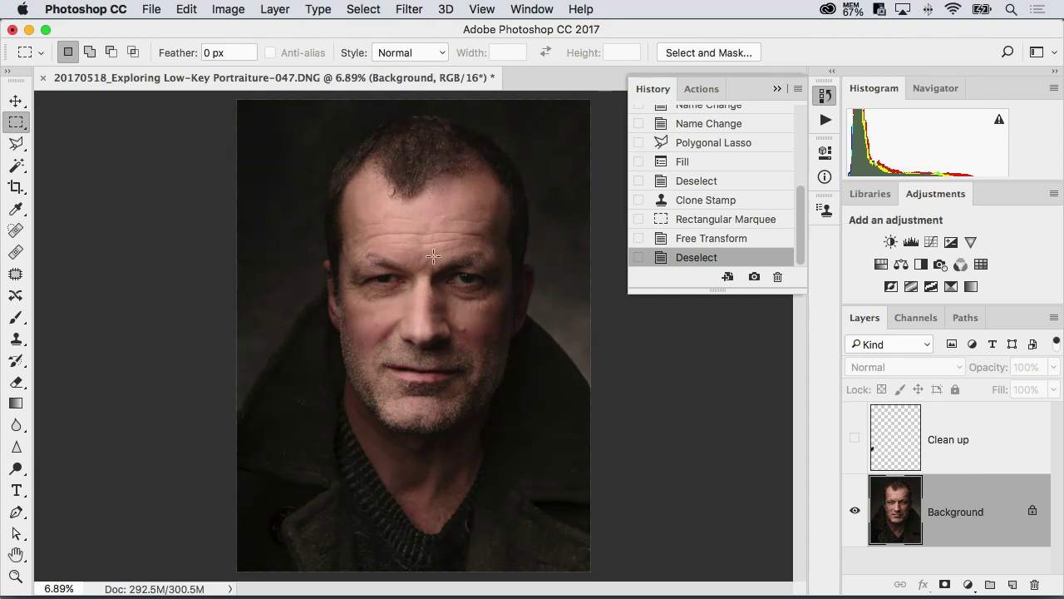
Revert the history to the Clone Stamp state, and make the Clean up layer active and visible.
click(709, 238)
click(716, 219)
click(718, 201)
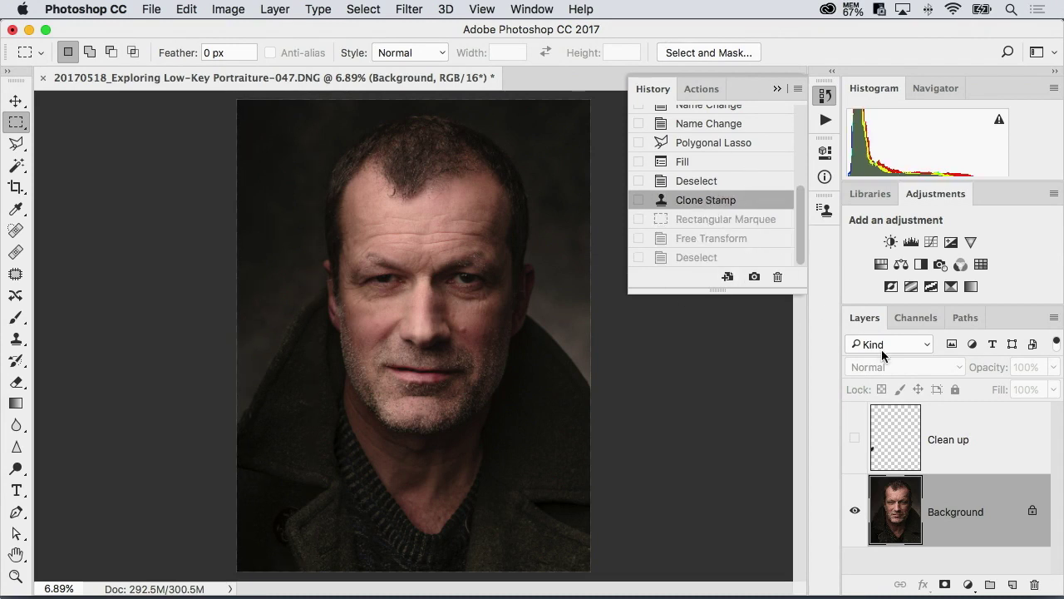
click(890, 428)
click(855, 437)
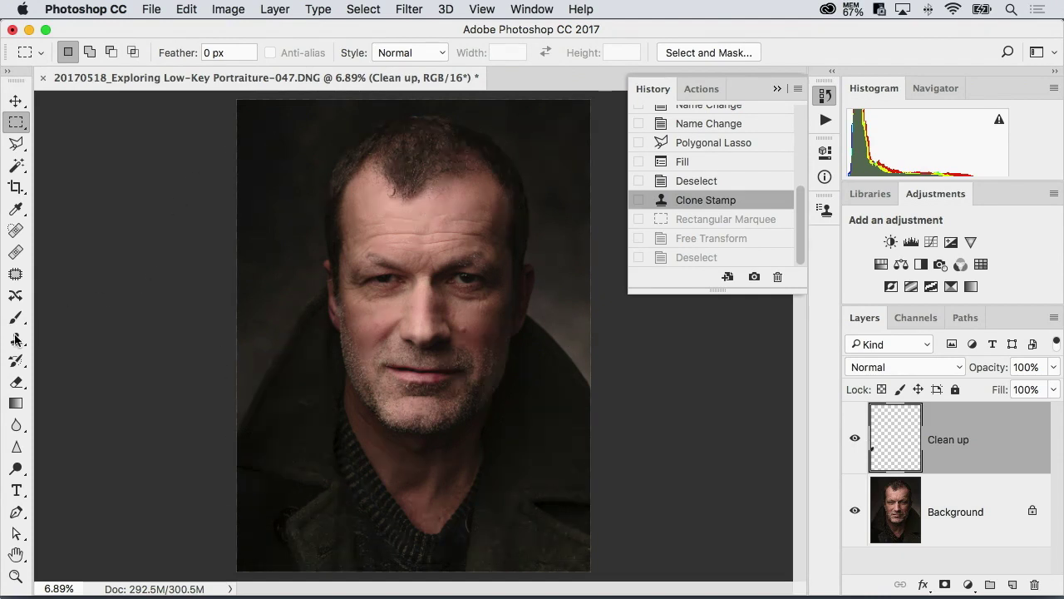
Remove the pale curved thread beside the sweater's V-neck with the Spot Healing Brush at size 70, sampling all layers.
click(16, 576)
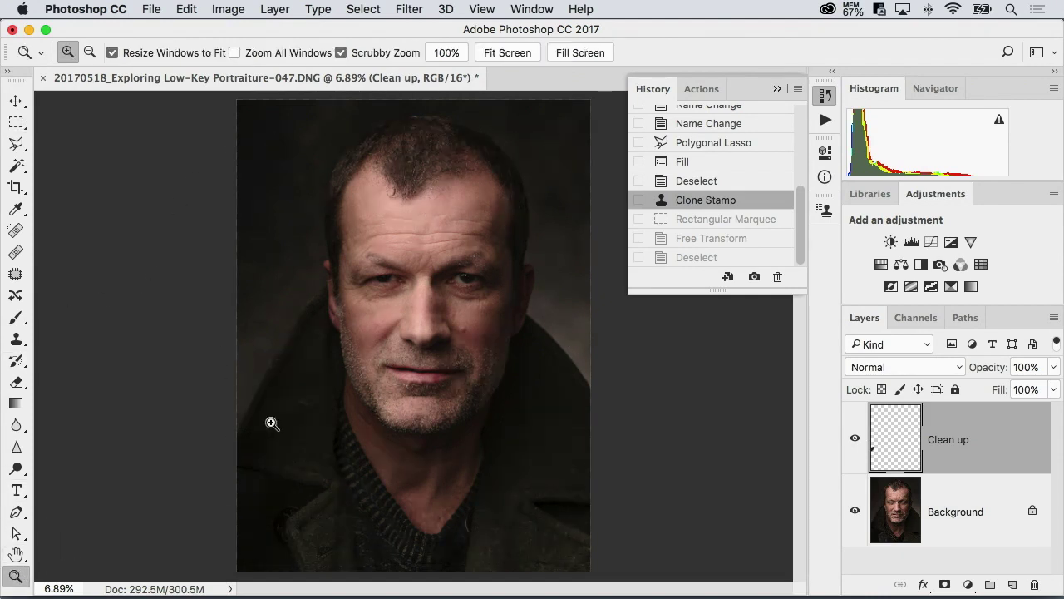
click(777, 88)
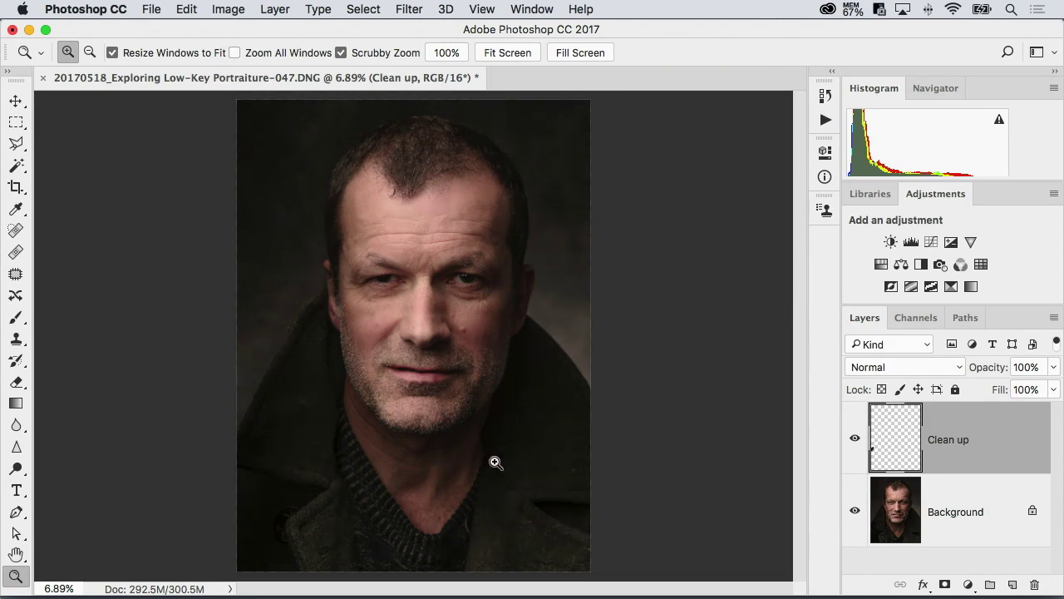
drag(495, 463, 578, 257)
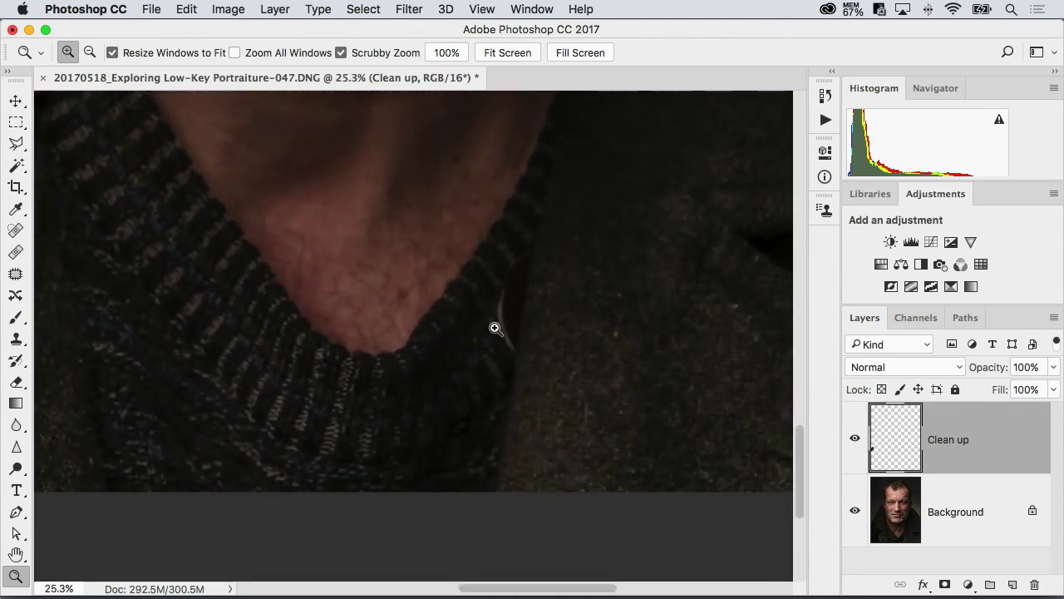
click(16, 231)
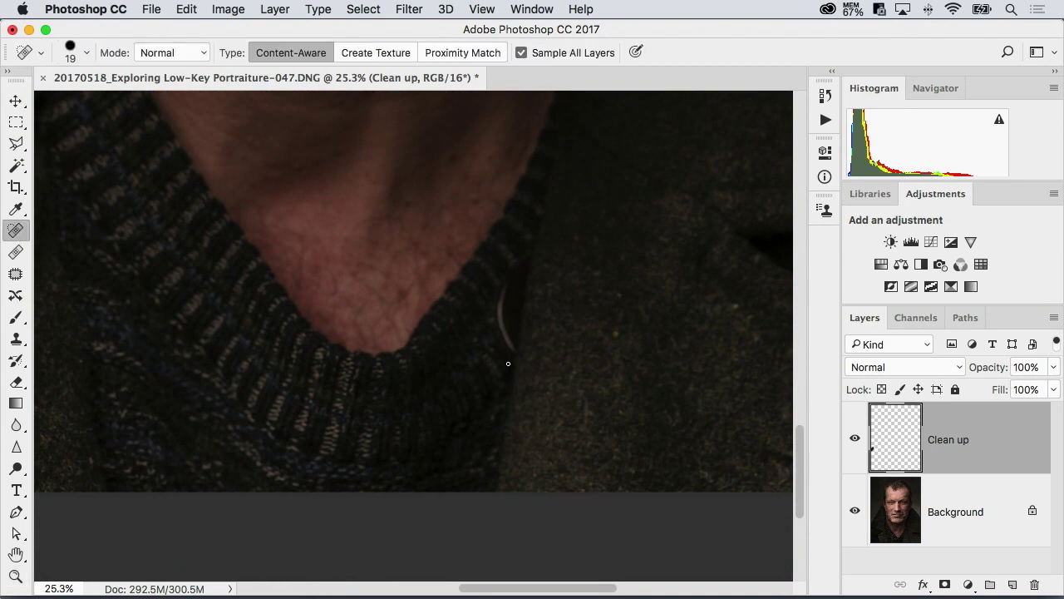
key(bracketright)
key(bracketright)
mouse_move(515, 352)
mouse_down()
mouse_move(500, 325)
mouse_move(505, 298)
mouse_up()
mouse_move(499, 345)
mouse_down()
mouse_move(514, 297)
mouse_move(499, 337)
mouse_up()
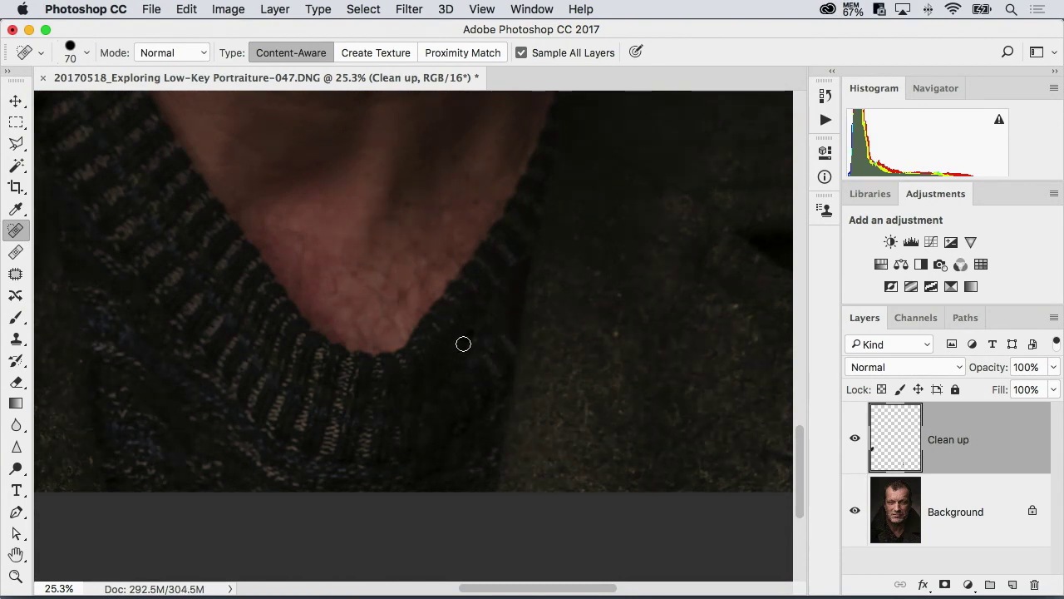
Spot-heal the small light flecks on the coat beside the sweater neckline and near the lapel button.
click(618, 332)
drag(403, 360, 691, 347)
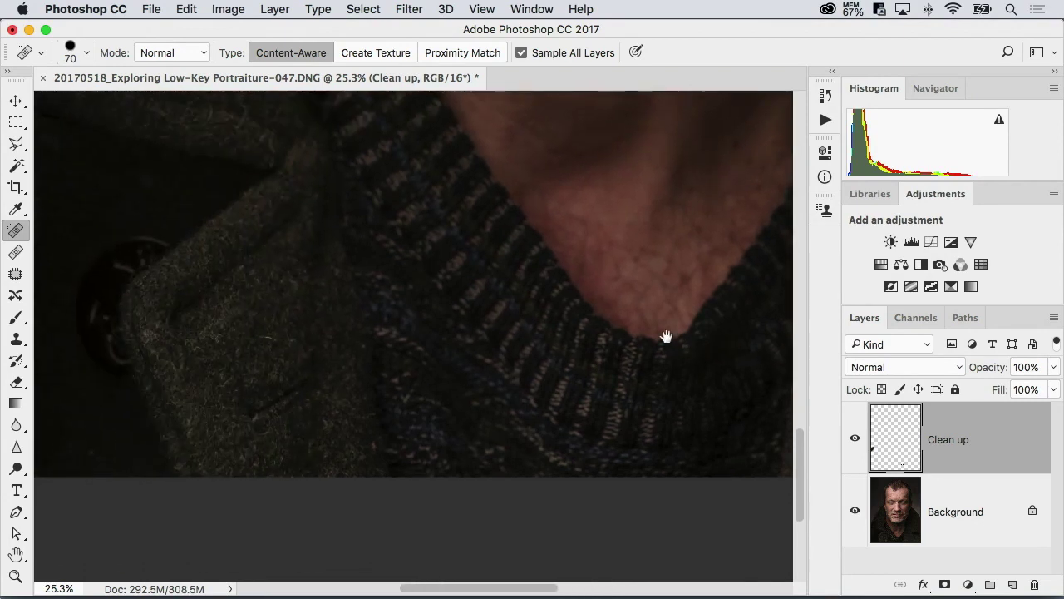
drag(247, 302, 486, 333)
drag(335, 351, 423, 367)
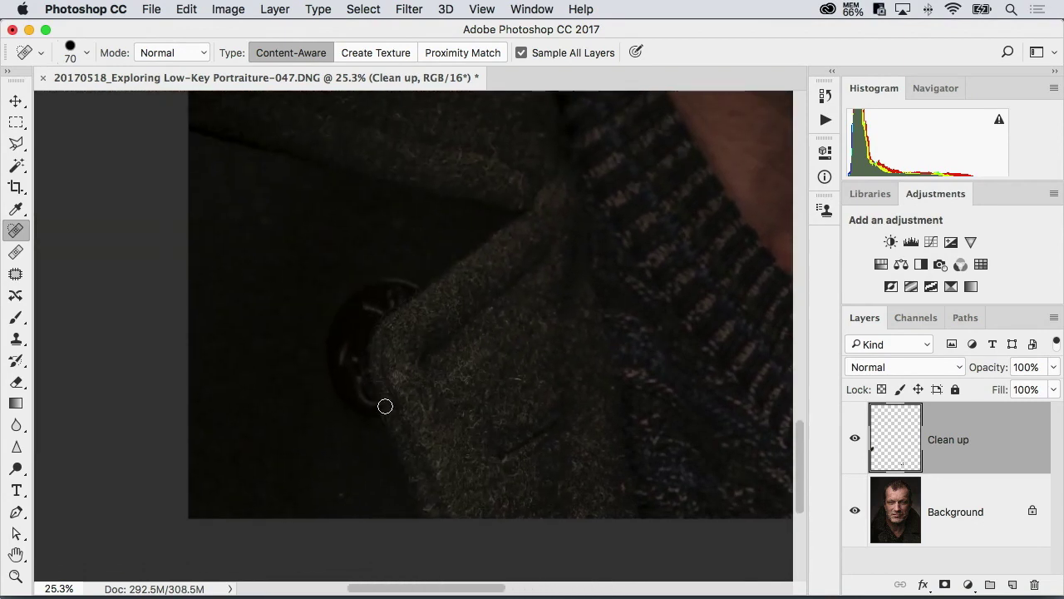
click(601, 475)
Spot-heal small marks on the neck, the red spot on the lower lip and the blemishes on both cheeks.
drag(637, 425, 409, 487)
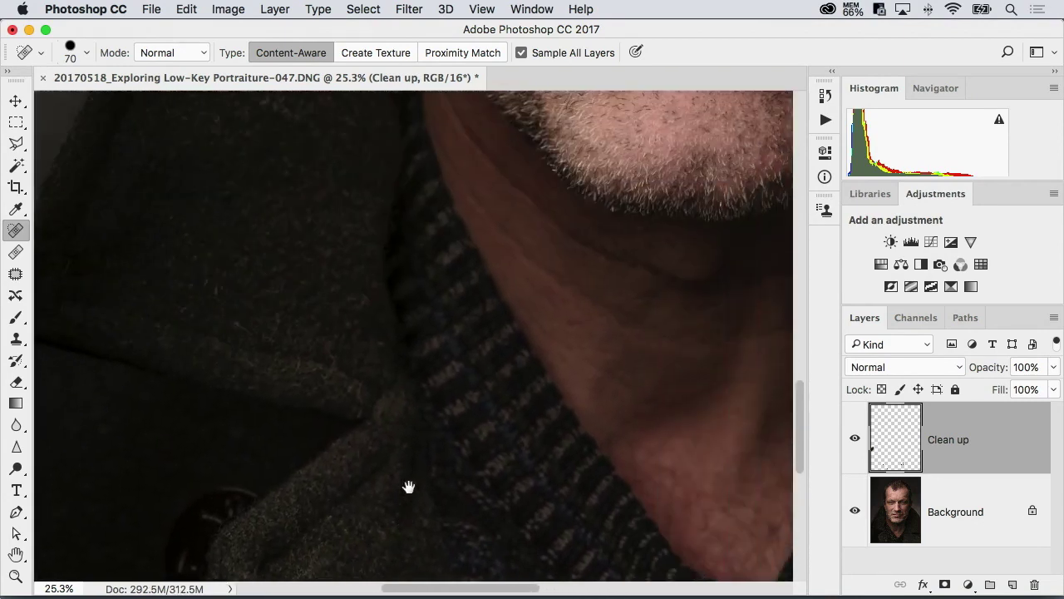
click(570, 278)
drag(499, 145, 465, 380)
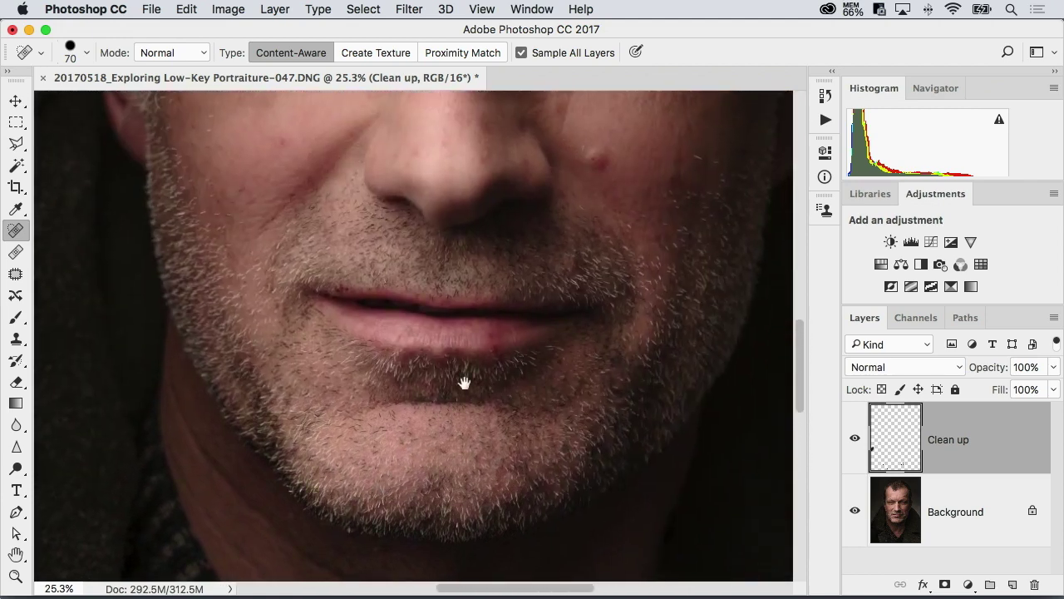
click(493, 336)
drag(453, 246, 435, 476)
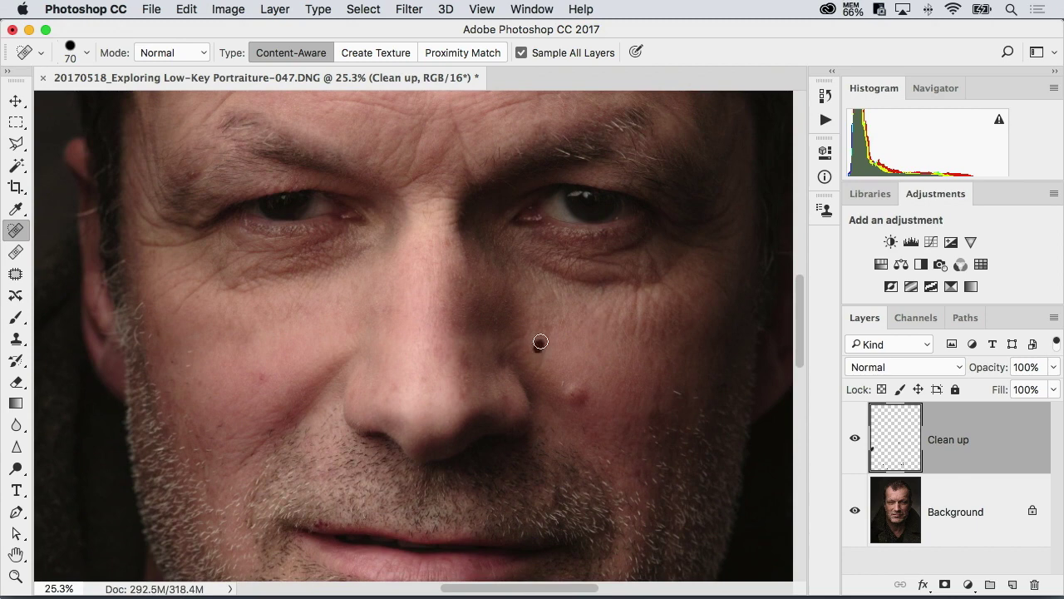
drag(540, 342, 540, 341)
drag(262, 380, 263, 379)
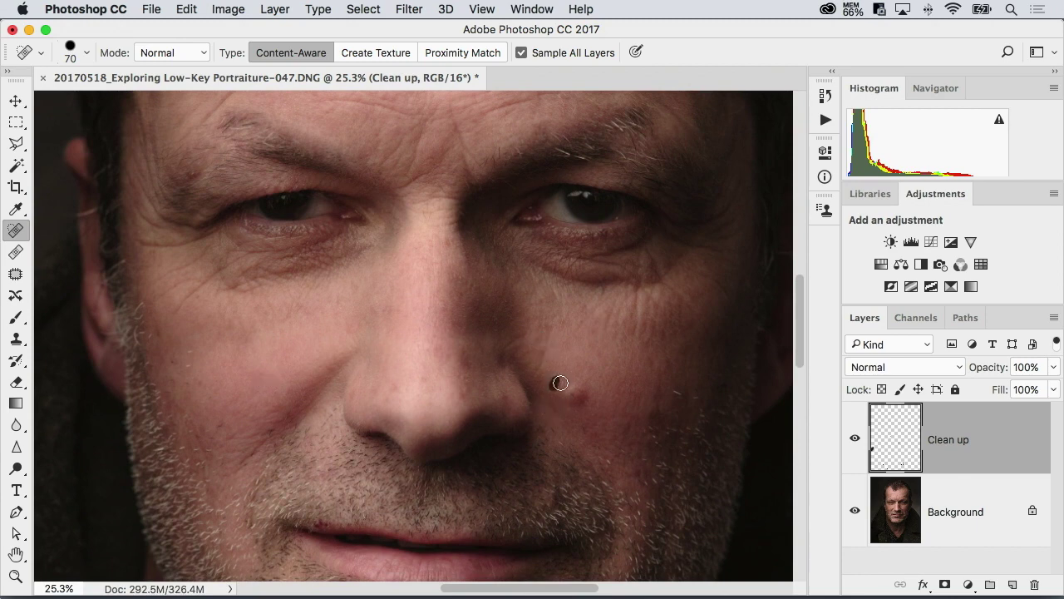
Heal the stray hair crossing the shadow-side ear and the small blemish on the opposite temple.
mouse_move(599, 325)
mouse_down()
mouse_move(453, 282)
mouse_move(487, 413)
mouse_move(482, 453)
mouse_up()
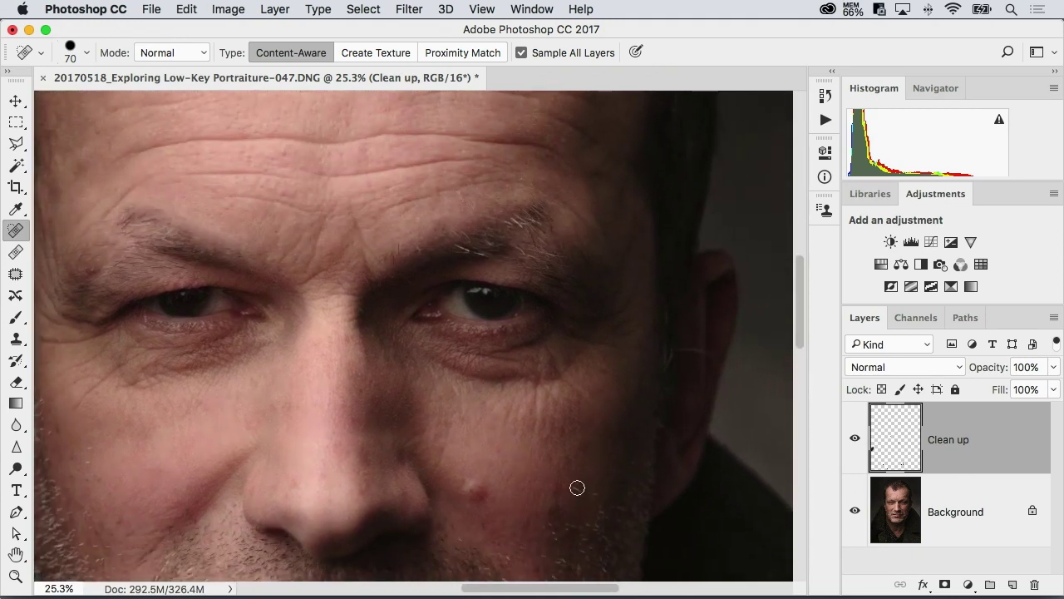
drag(538, 434, 565, 246)
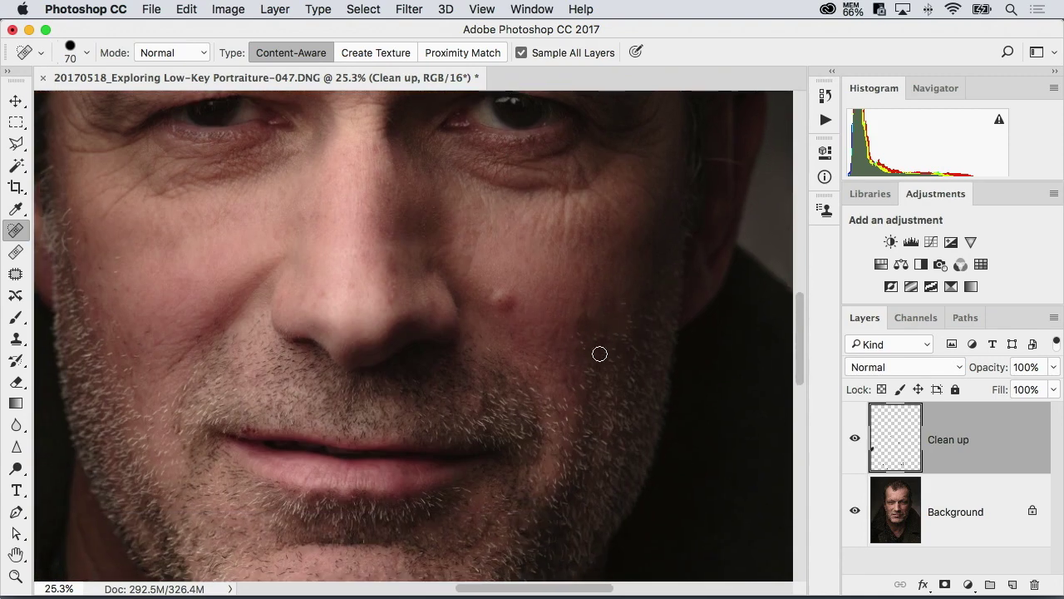
drag(706, 157, 741, 170)
mouse_move(404, 243)
mouse_down()
mouse_move(488, 397)
mouse_move(487, 480)
mouse_up()
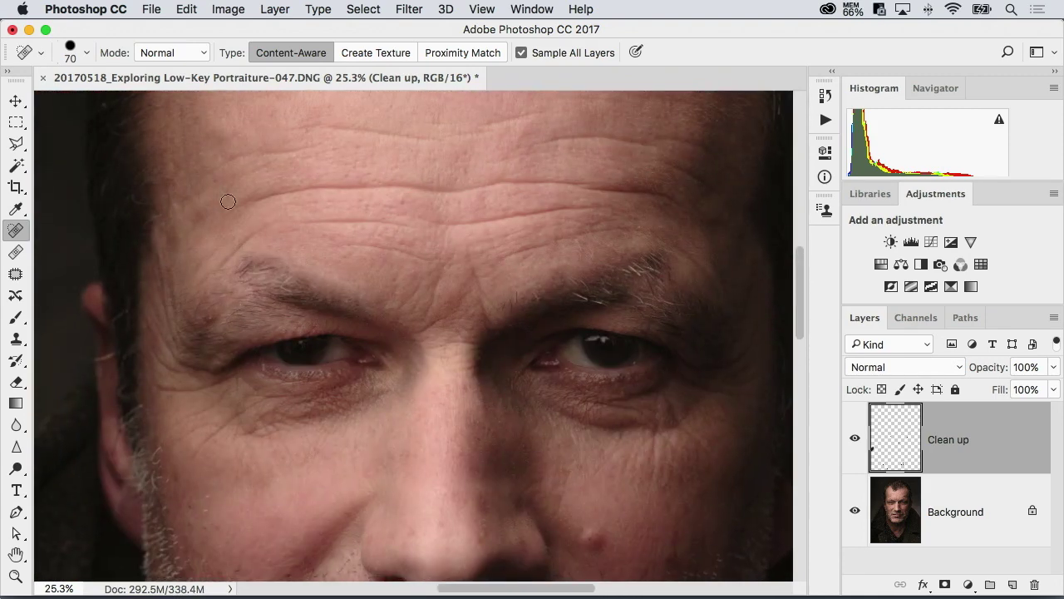
drag(201, 223, 195, 212)
Spot-heal stray hairs below the front hairline and along the outer contour of the head against the backdrop.
scroll(532, 325, up, 5)
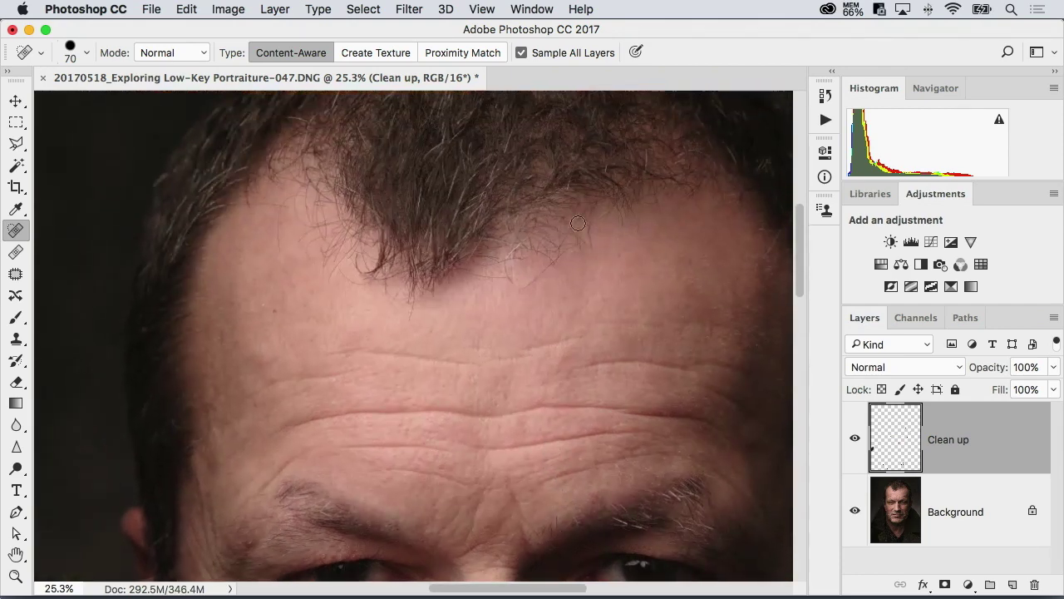
drag(524, 286, 562, 261)
drag(198, 202, 280, 404)
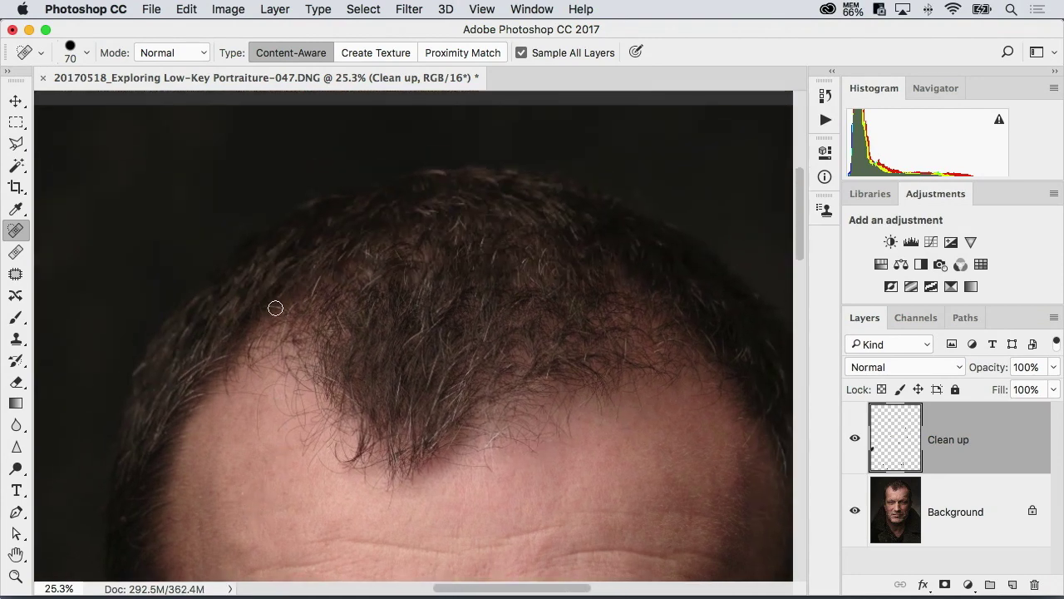
drag(461, 366, 285, 207)
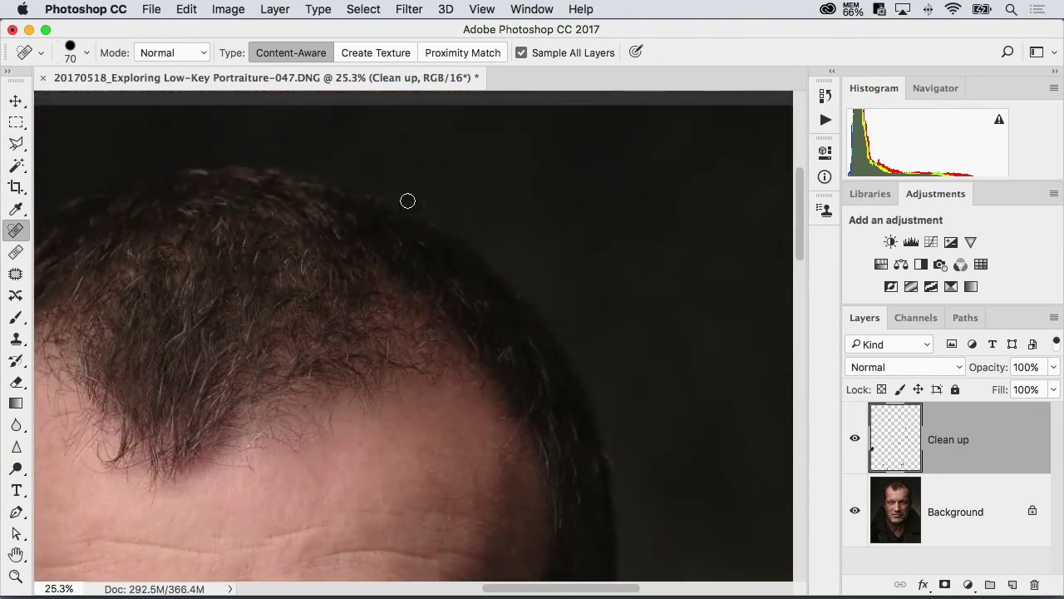
drag(408, 200, 399, 208)
drag(516, 314, 441, 103)
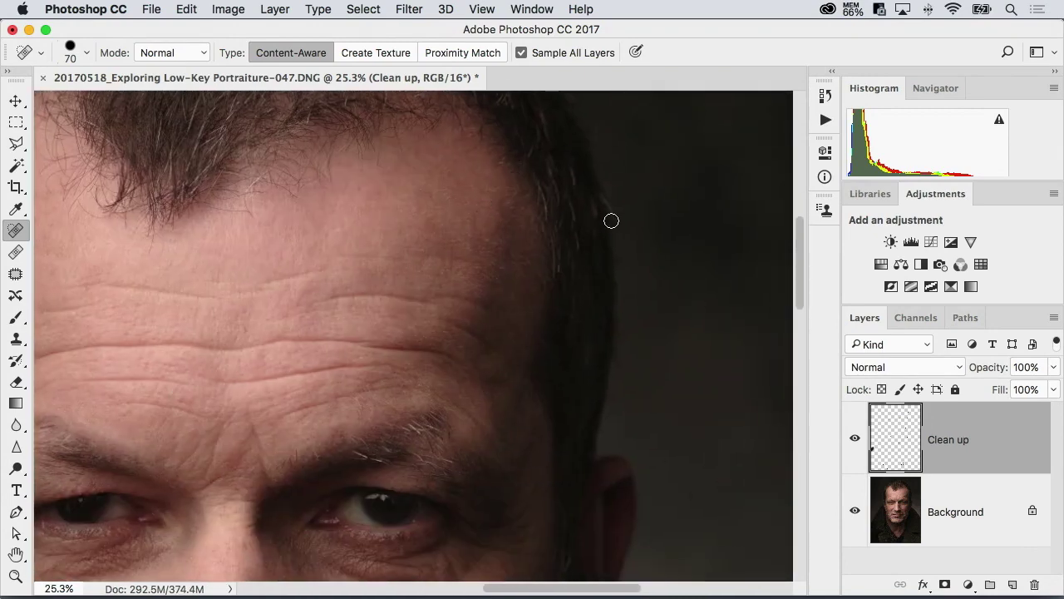
drag(625, 190, 640, 189)
drag(384, 367, 649, 176)
drag(342, 406, 395, 249)
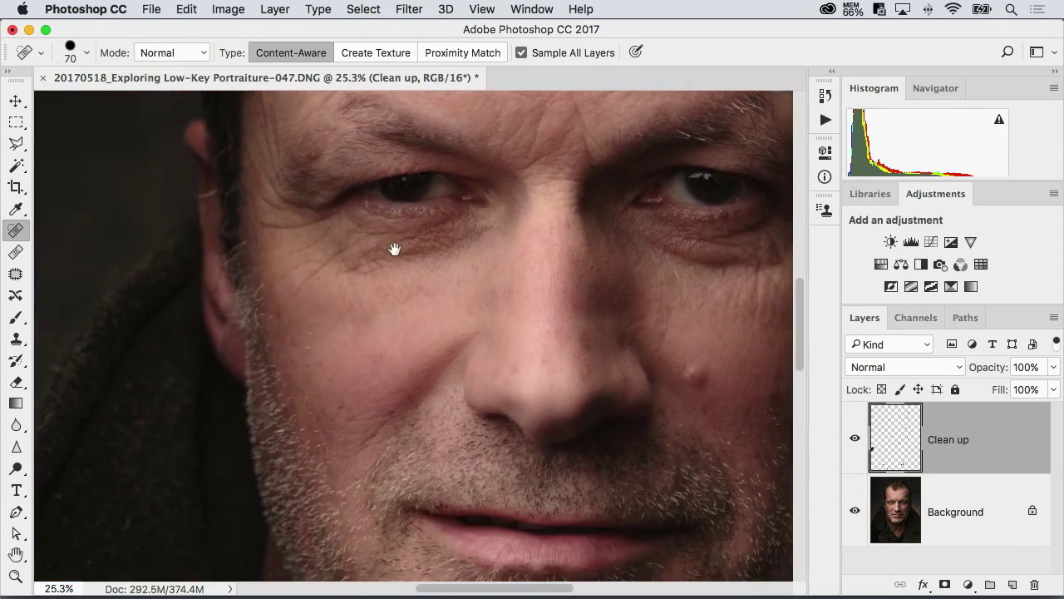
Spot-heal the stray hair crossing the ear and the small marks on the side of the nose and under the chin.
mouse_move(221, 192)
mouse_down()
mouse_move(214, 197)
mouse_move(226, 198)
mouse_up()
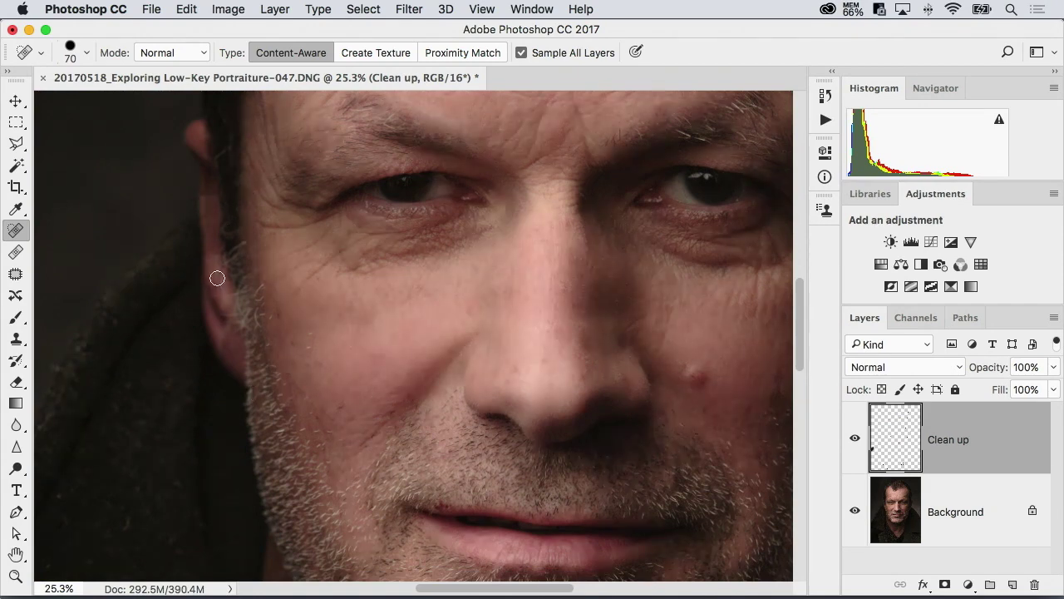
drag(392, 394, 300, 179)
click(500, 161)
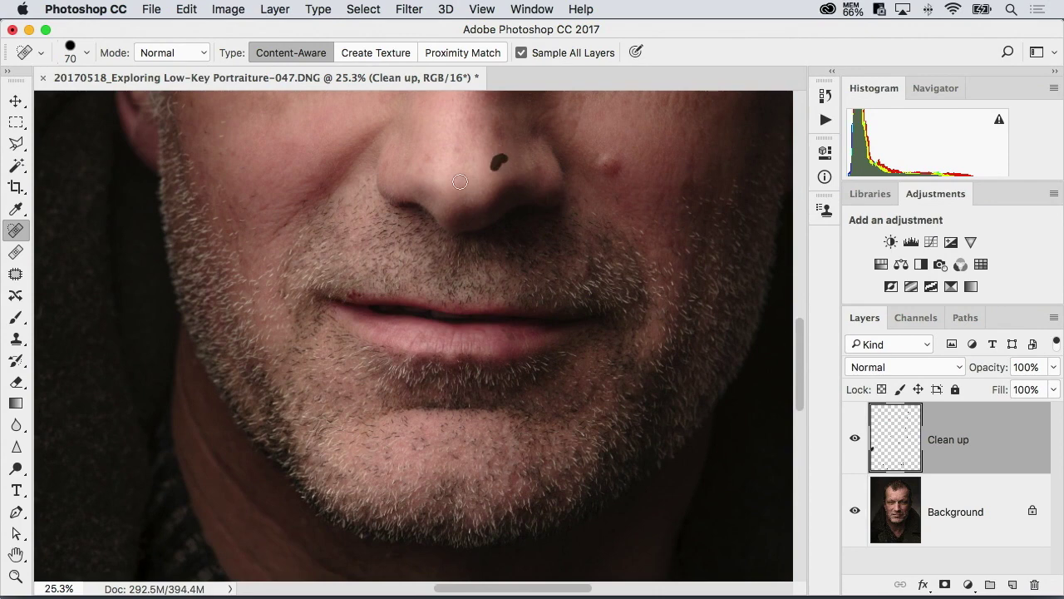
mouse_move(425, 349)
mouse_down()
mouse_move(404, 345)
mouse_move(325, 266)
mouse_up()
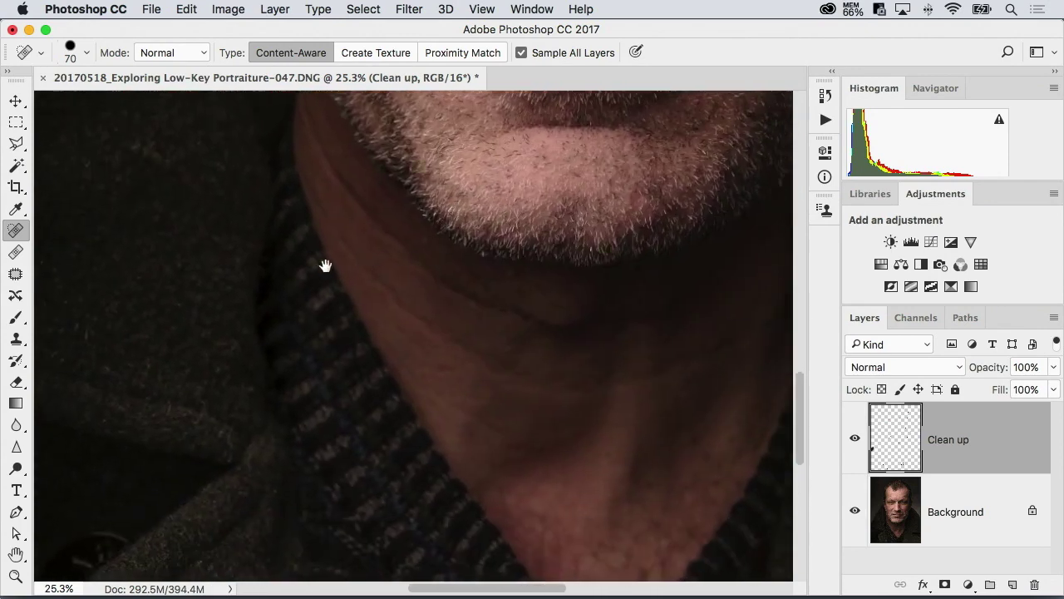
drag(629, 386, 455, 403)
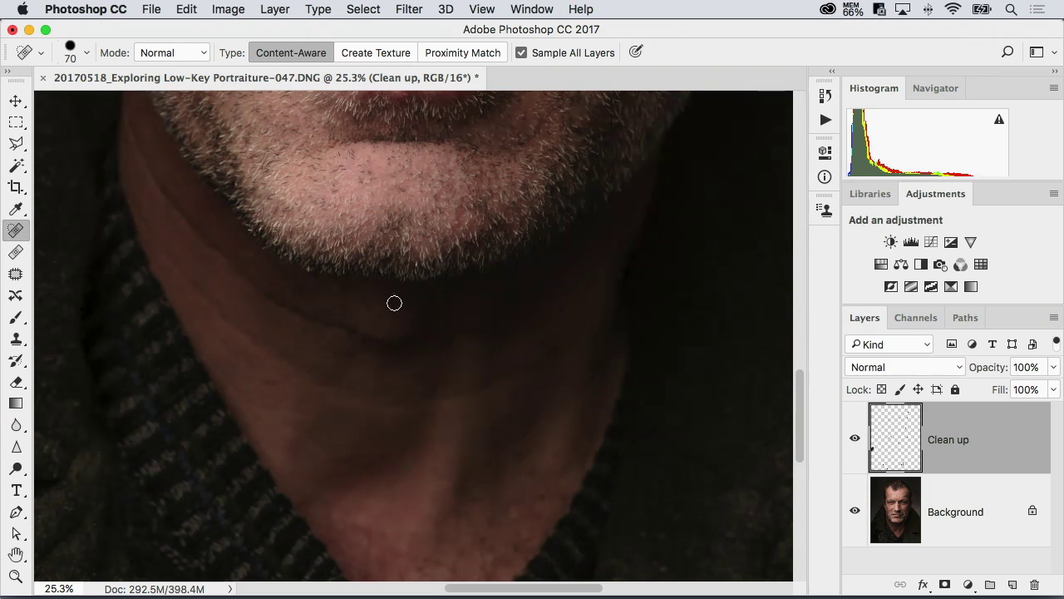
Spot-heal the small light flecks on the coat shoulder and lapel on the shadow side of the V-neck.
mouse_move(404, 430)
mouse_down()
mouse_move(499, 294)
mouse_move(257, 302)
mouse_up()
click(521, 311)
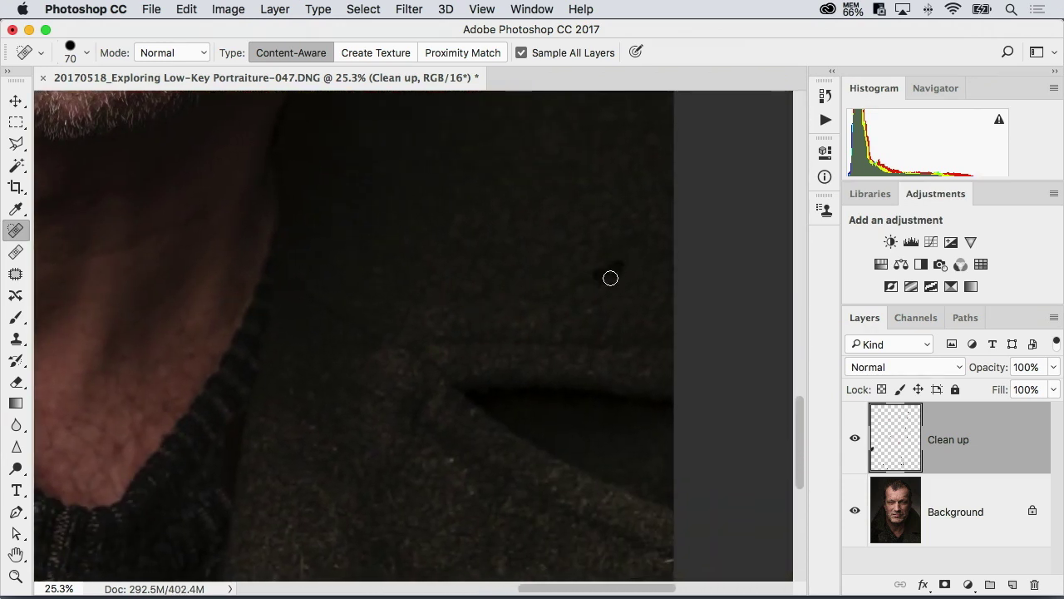
drag(398, 308, 418, 133)
scroll(477, 415, up, 10)
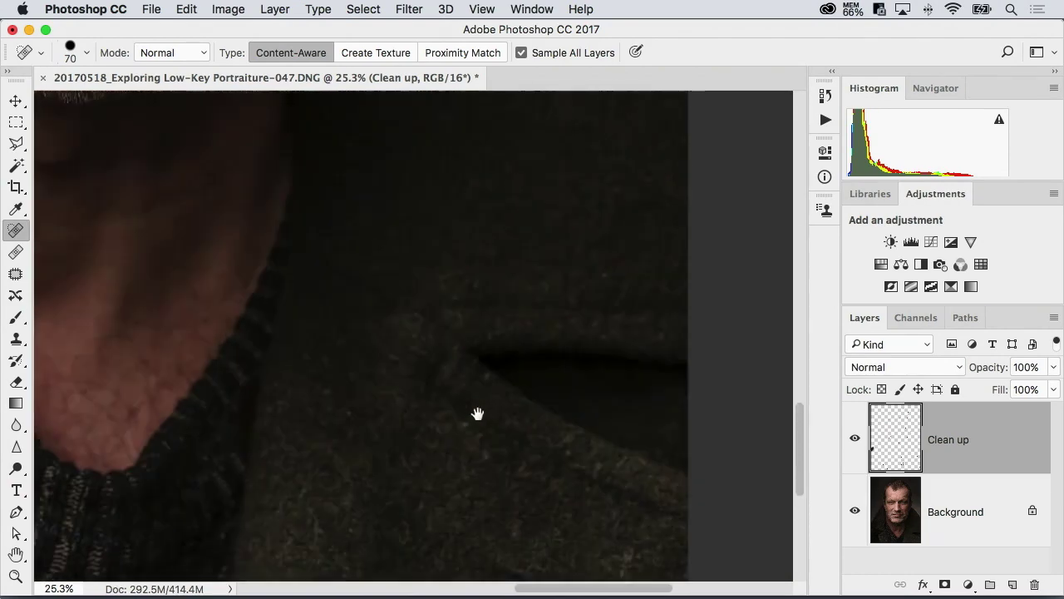
Spot-heal the light threads and flecks on the coat collar and lapel on the lit side of the portrait.
scroll(363, 454, left, 10)
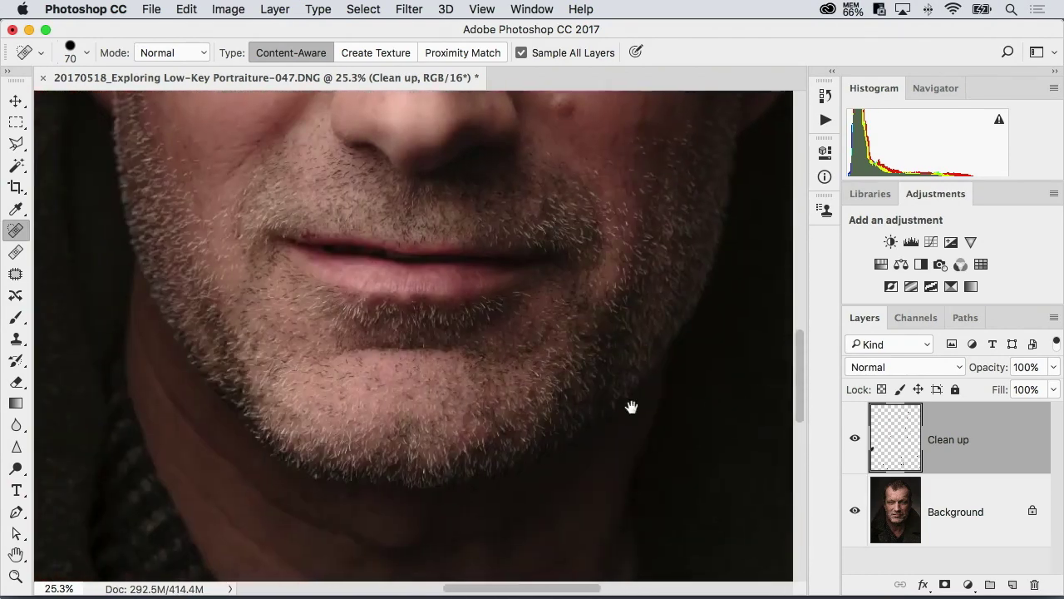
scroll(629, 408, down, 3)
scroll(556, 413, left, 10)
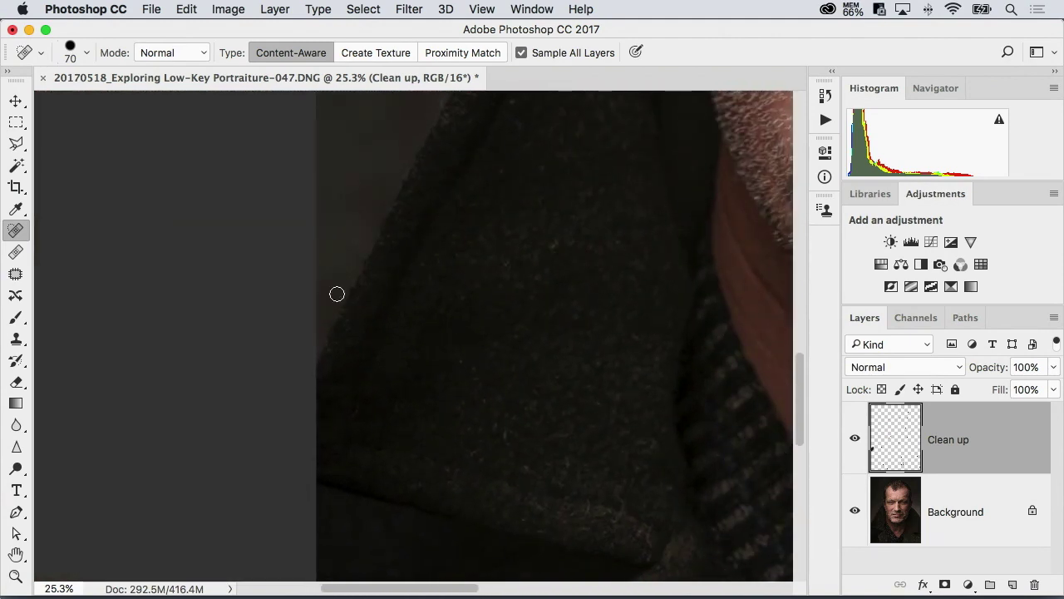
scroll(361, 248, down, 5)
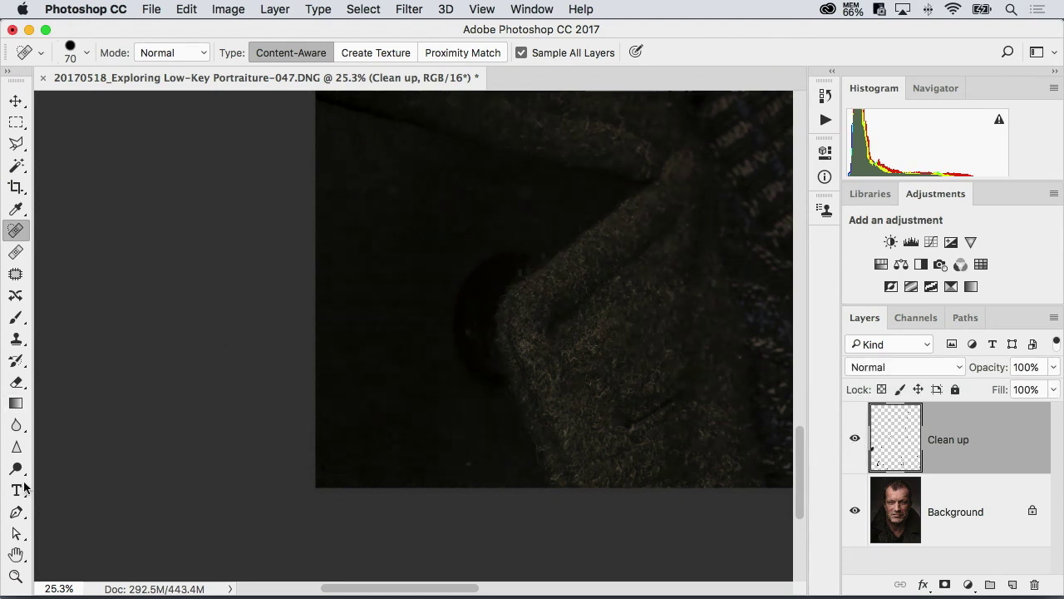
Compare the whole portrait with and without the Clean up layer.
click(15, 575)
drag(554, 354, 588, 320)
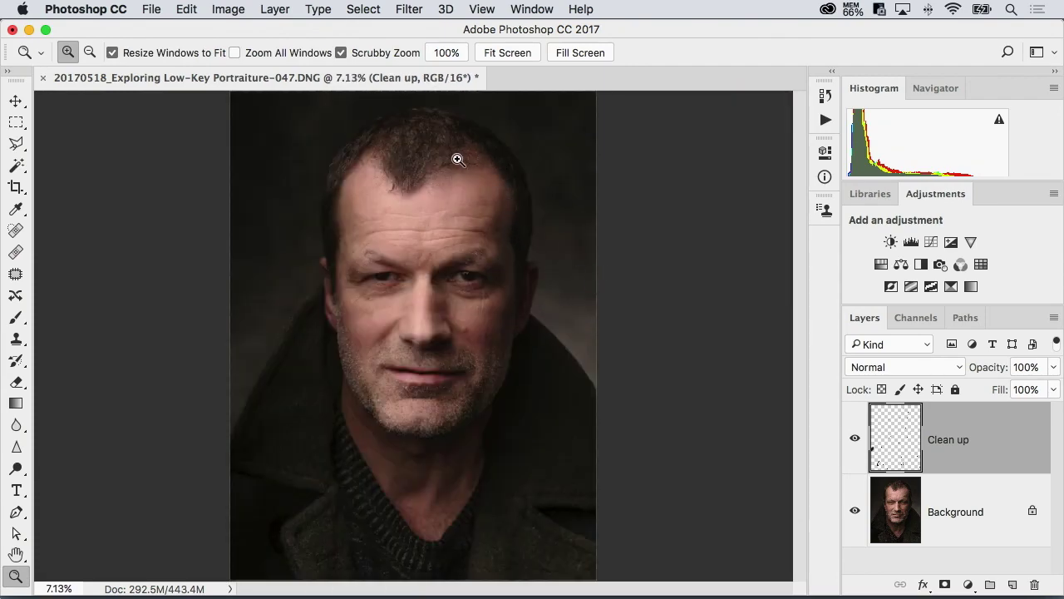
drag(457, 158, 511, 151)
drag(504, 219, 429, 232)
drag(511, 385, 539, 390)
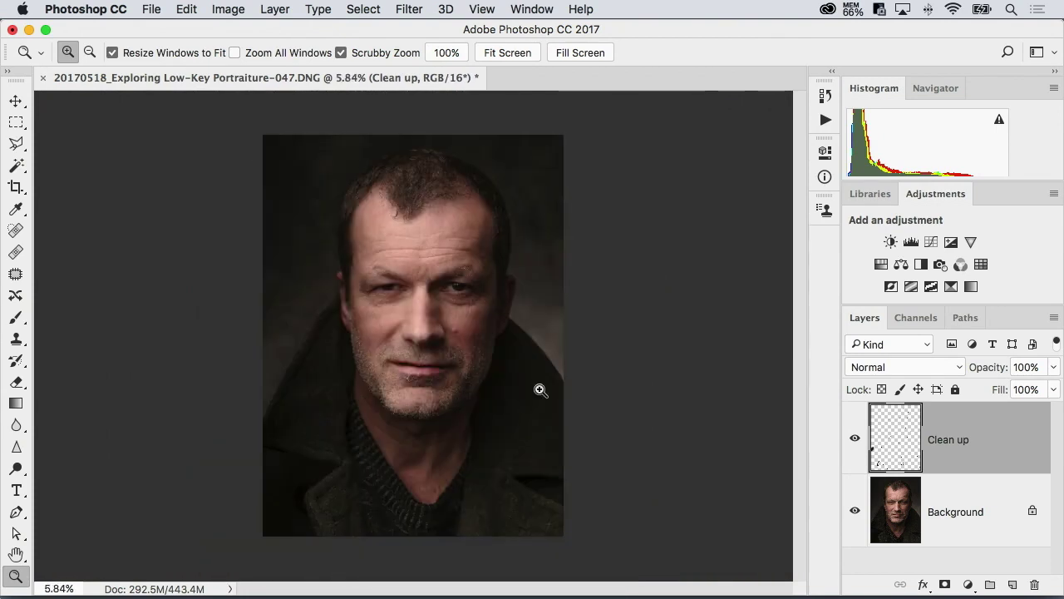
click(856, 437)
click(855, 438)
click(856, 438)
click(855, 437)
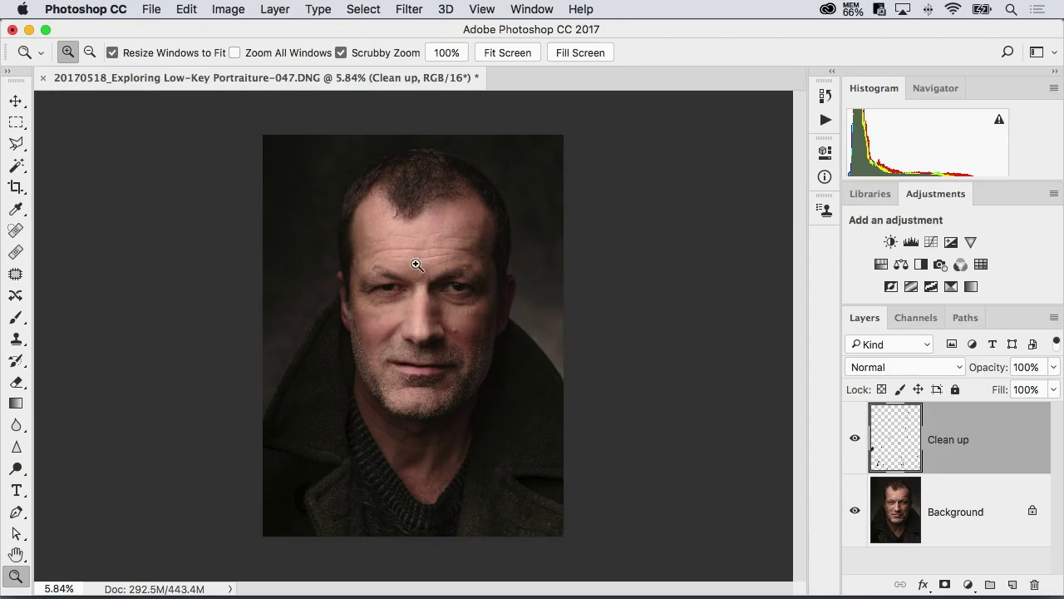
Try retouching the skin around the eyes with the Healing Brush, sampling Current & Below.
drag(415, 257, 531, 272)
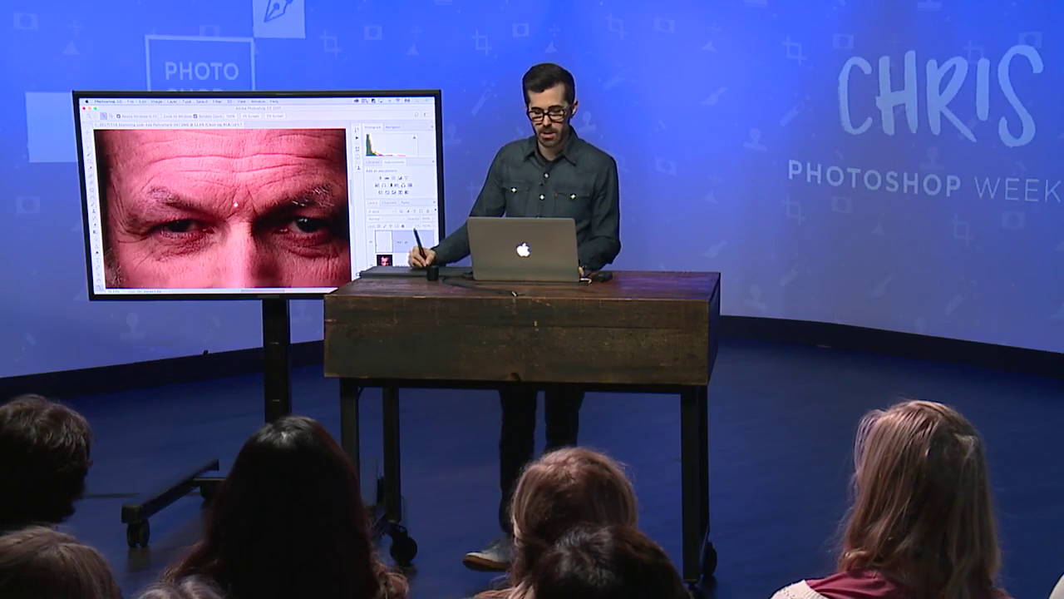
drag(216, 179, 242, 188)
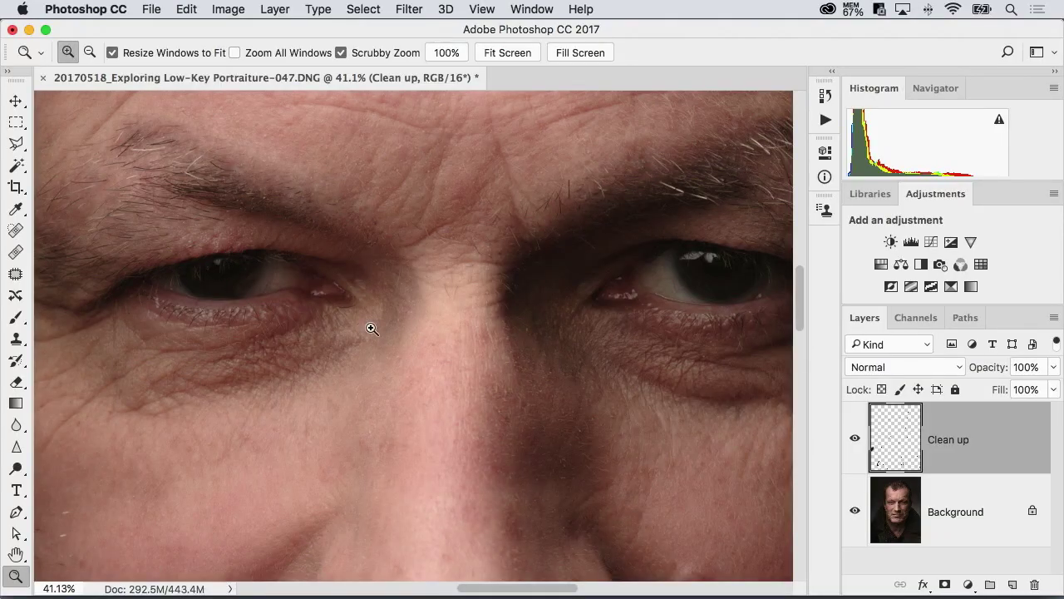
scroll(372, 328, up, 3)
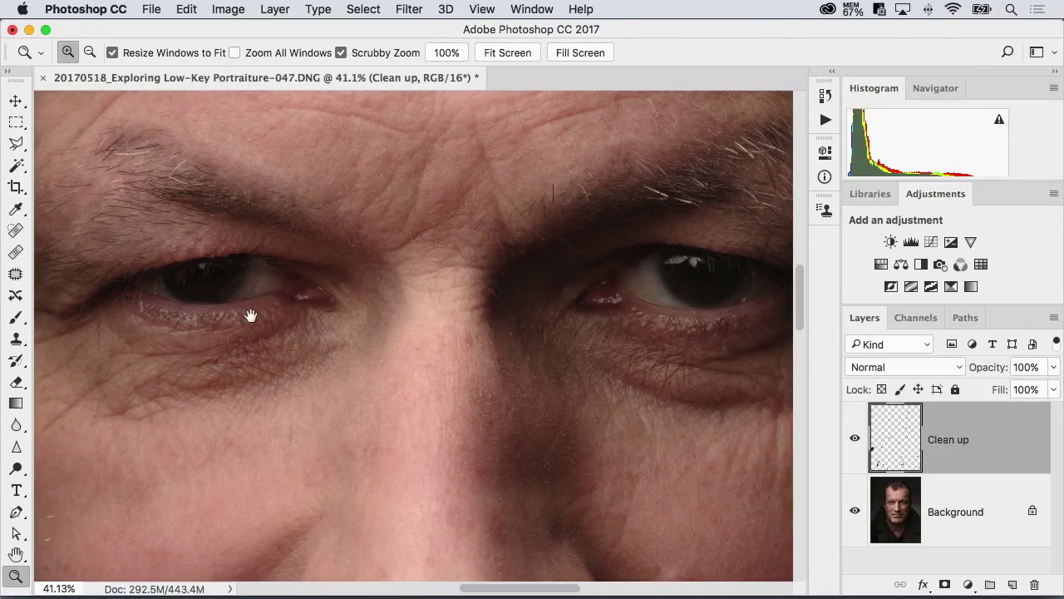
click(16, 252)
click(18, 252)
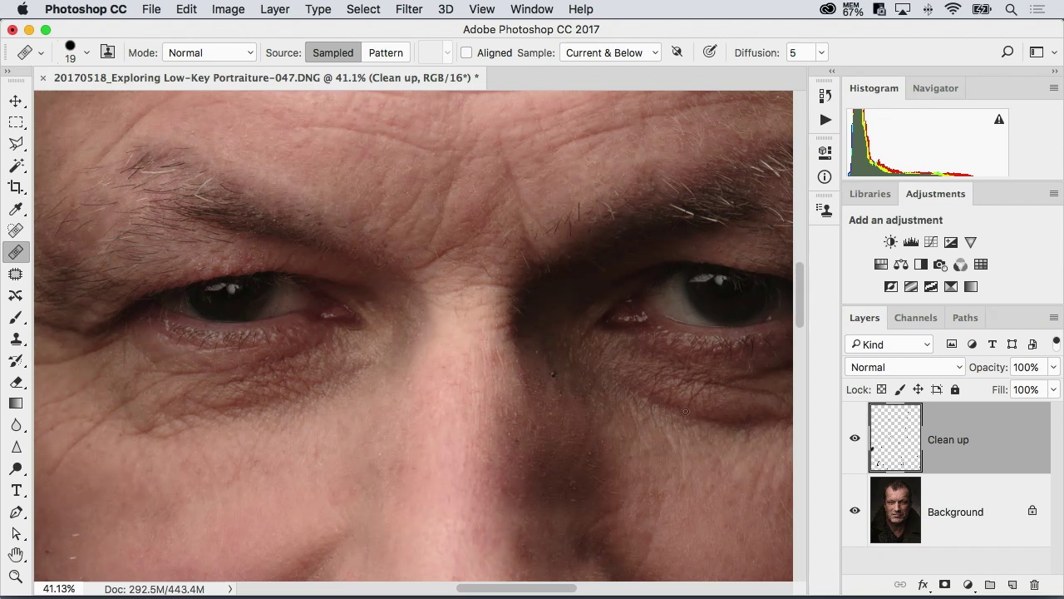
Undo the Healing Brush strokes around the eyes and return to the full portrait.
key(super+z)
key(super+z)
key(super+z)
key(super+z)
key(super+z)
click(15, 575)
drag(427, 404, 387, 391)
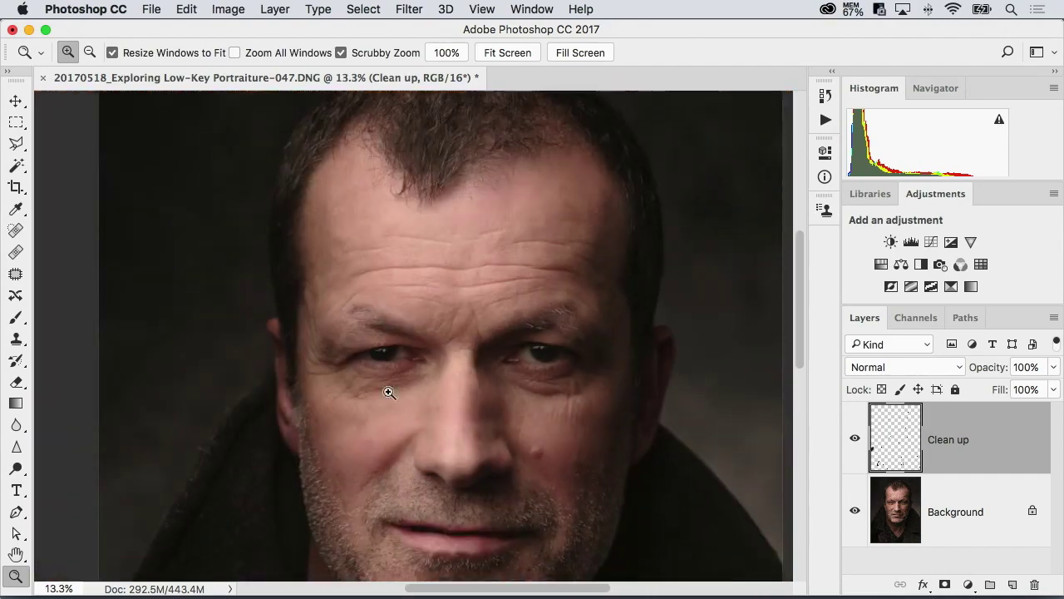
key(super+z)
drag(428, 322, 435, 392)
drag(508, 406, 537, 385)
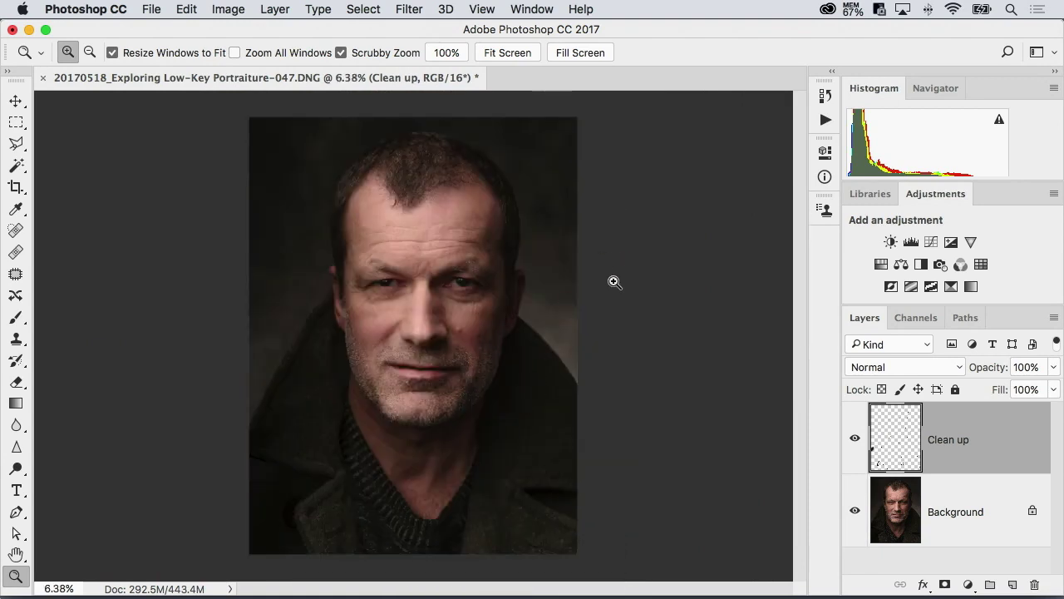